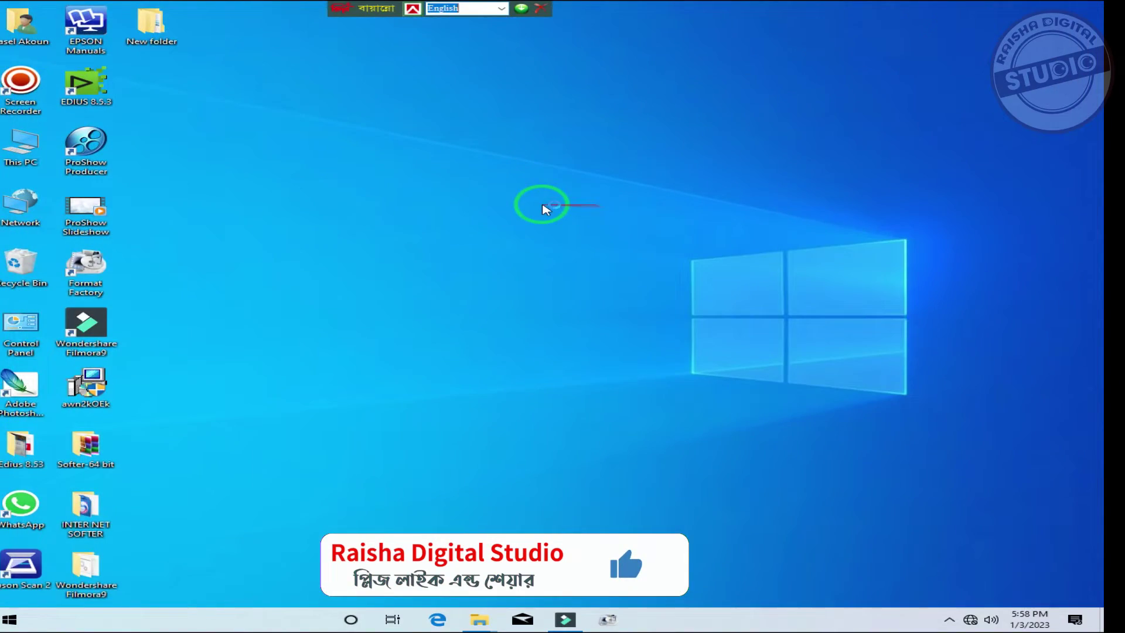
Refresh the Windows desktop from its right-click menu.
{"action": "right_click", "coordinate": [545, 210]}
{"action": "left_click", "coordinate": [586, 253]}
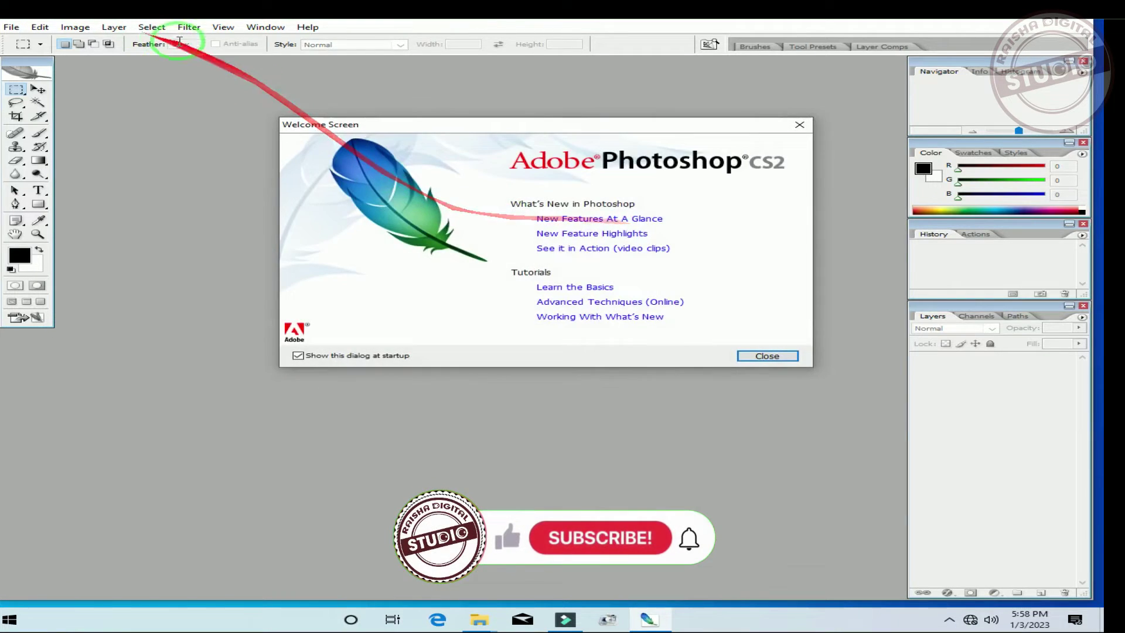
Disable and close the startup welcome screen, then import via the e-STUDIO2523AD scan driver.
{"action": "left_click", "coordinate": [299, 355]}
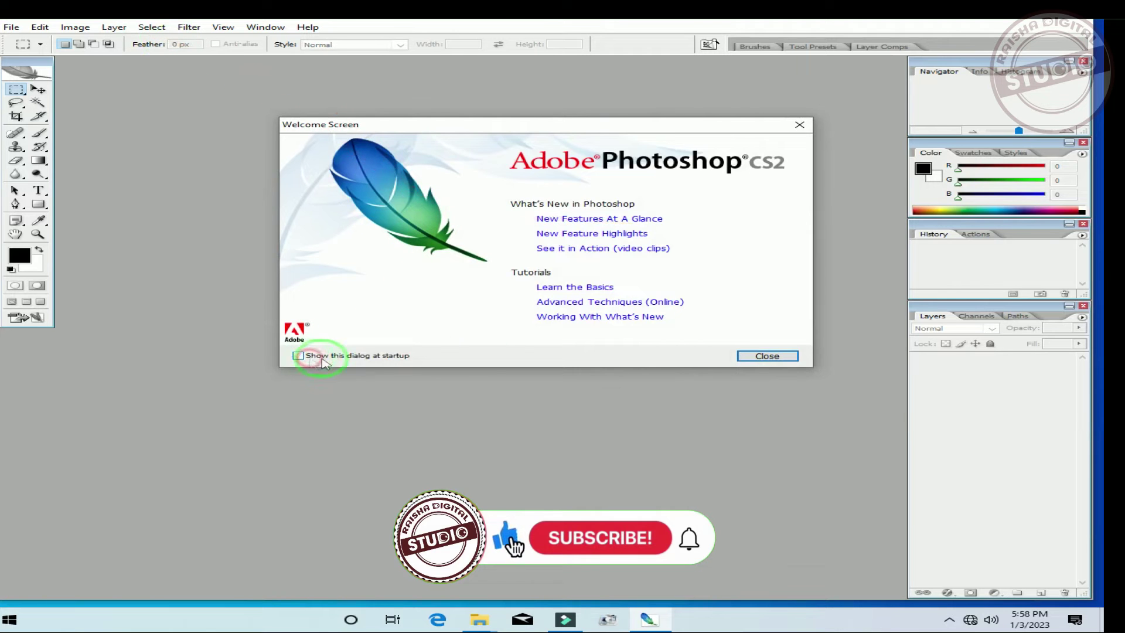
{"action": "left_click", "coordinate": [767, 355]}
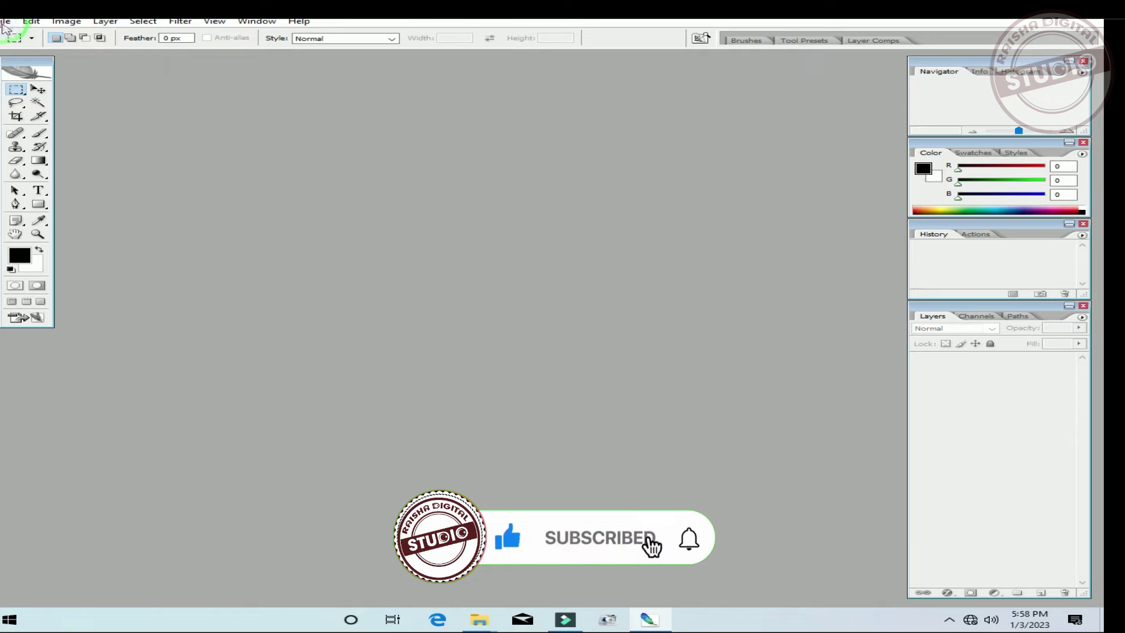
{"action": "left_click", "coordinate": [7, 21]}
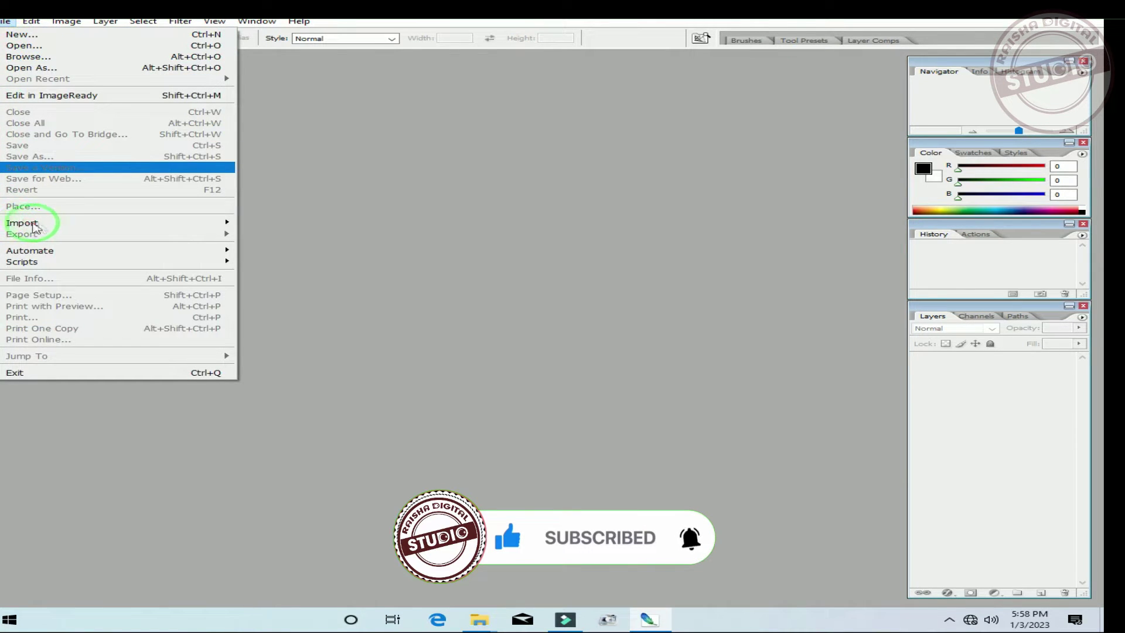
{"action": "left_click", "coordinate": [198, 223]}
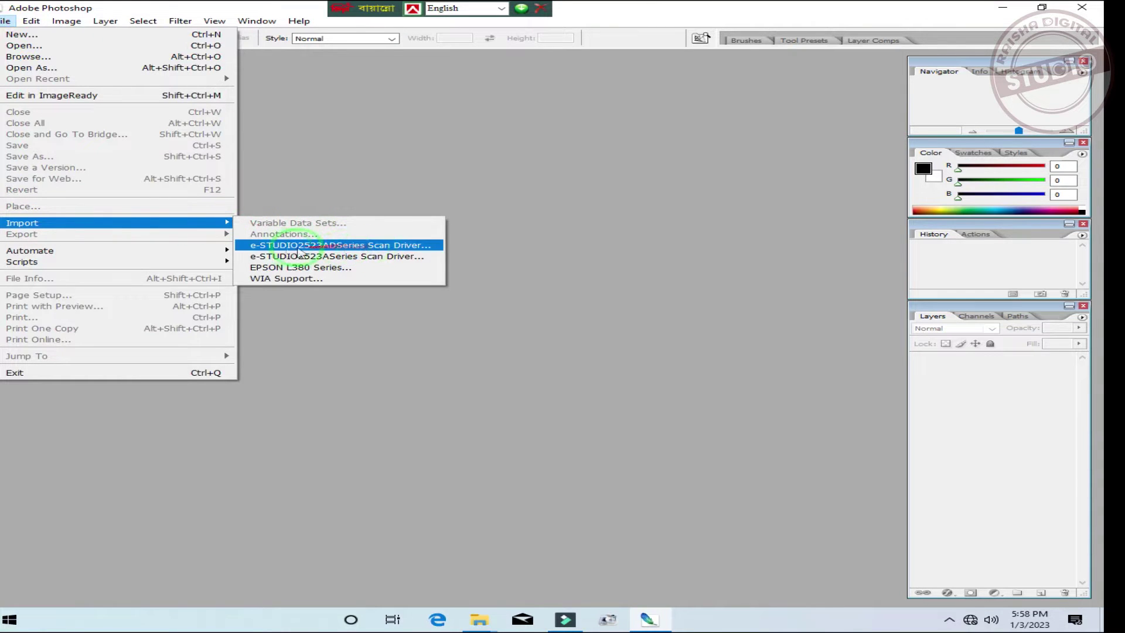
{"action": "left_click", "coordinate": [327, 246]}
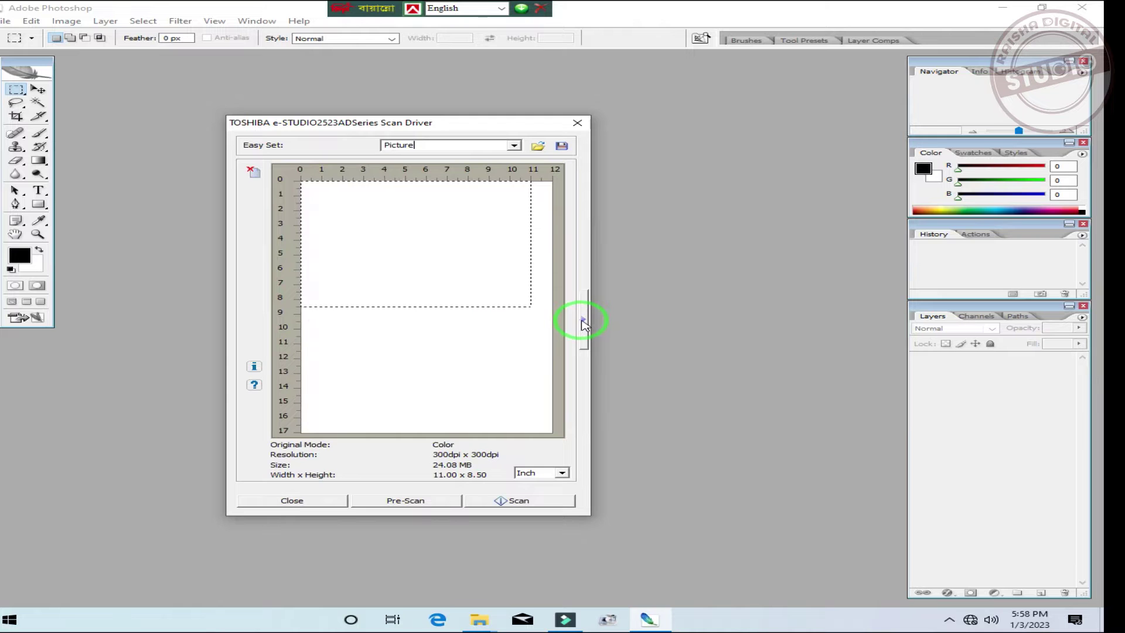
Expand the scan driver settings, keeping 300 dpi resolution and Color original mode after trying Text/Photo.
{"action": "left_click", "coordinate": [583, 320]}
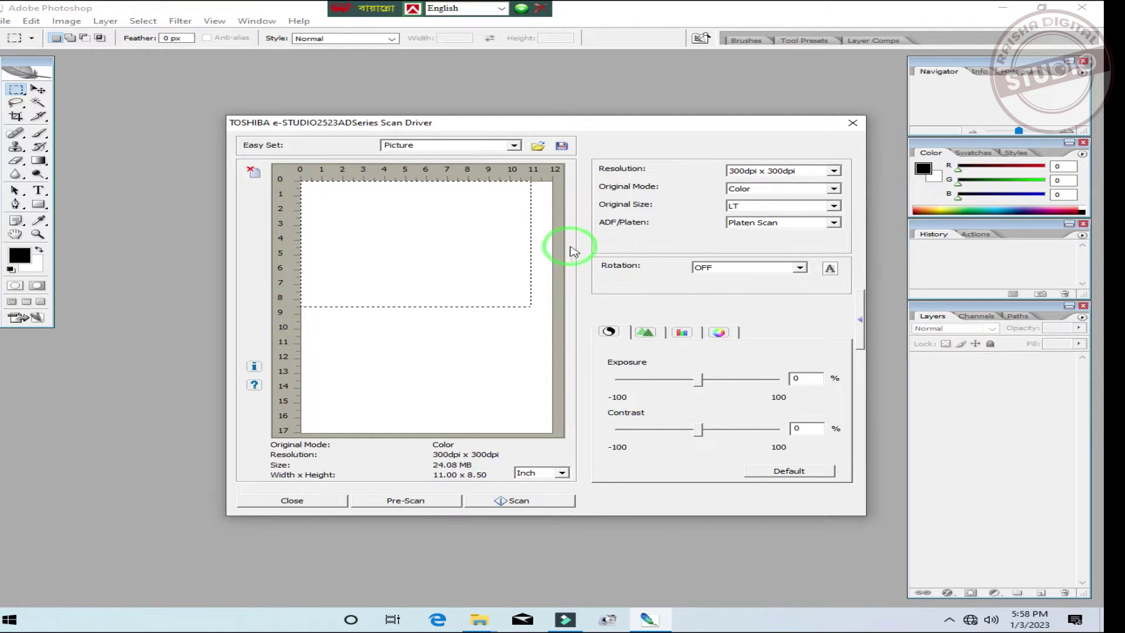
{"action": "left_click", "coordinate": [791, 176]}
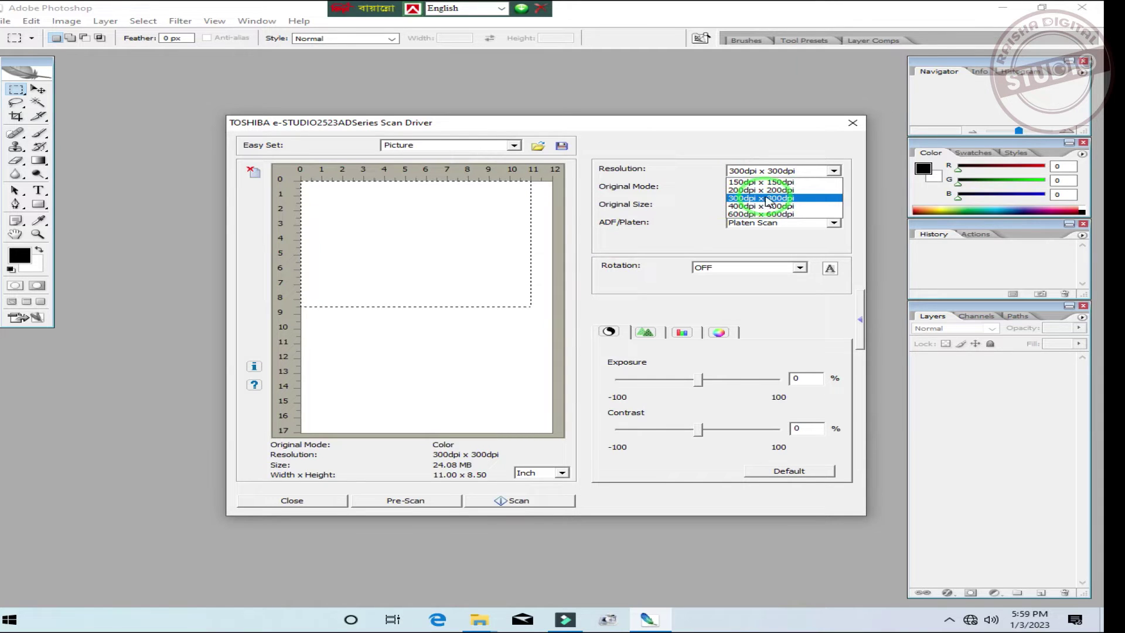
{"action": "left_click", "coordinate": [767, 199]}
{"action": "left_click", "coordinate": [772, 189]}
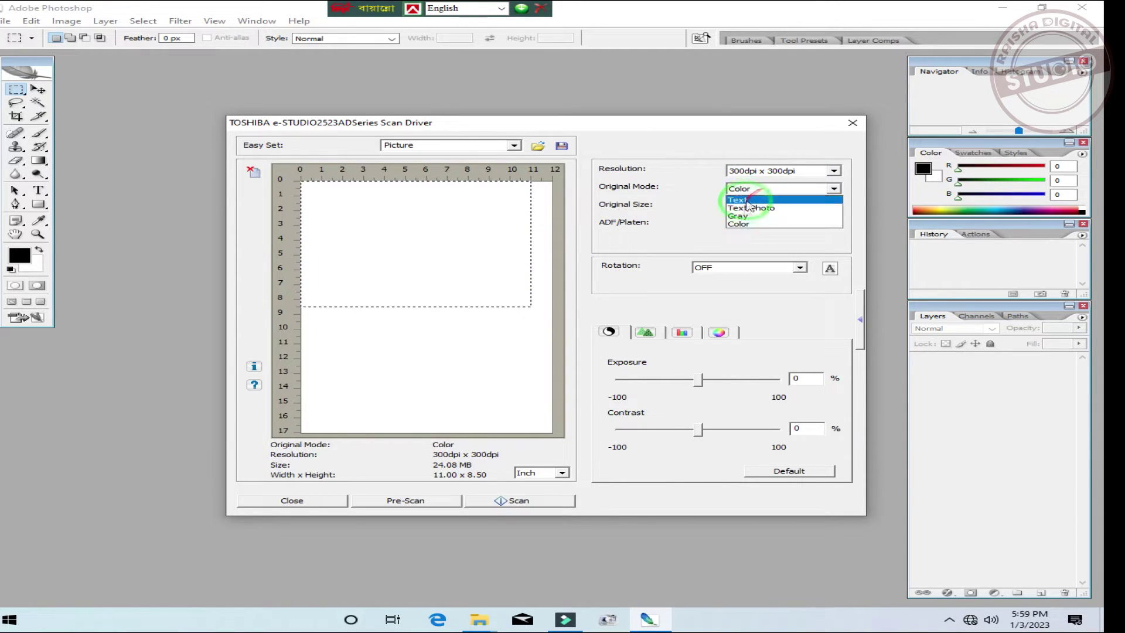
{"action": "left_click", "coordinate": [743, 224]}
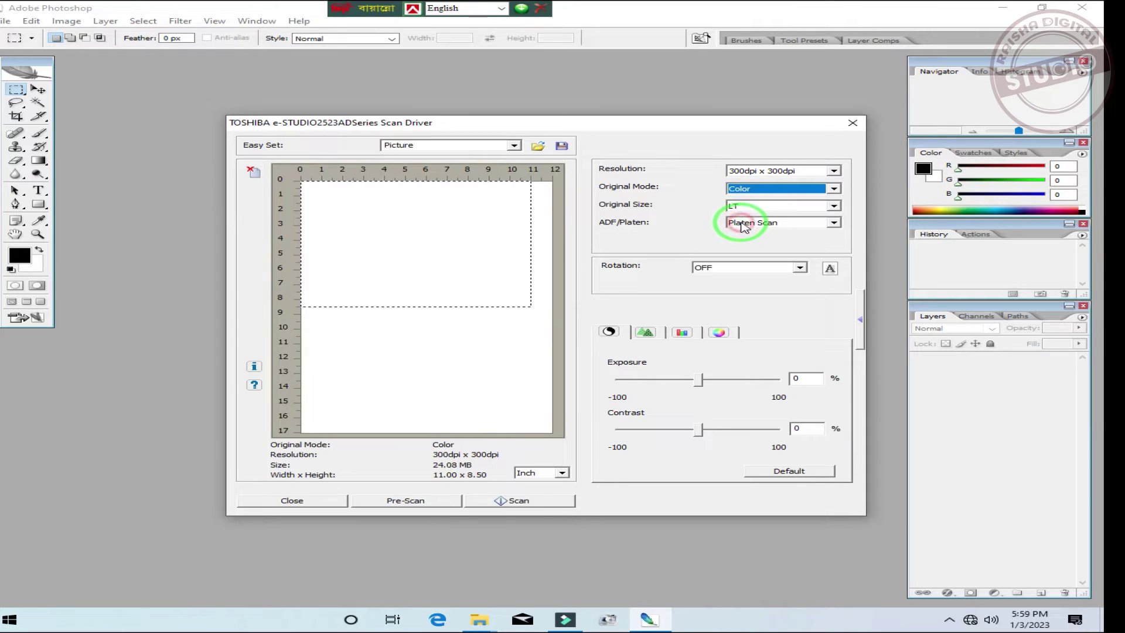
{"action": "left_click", "coordinate": [761, 193]}
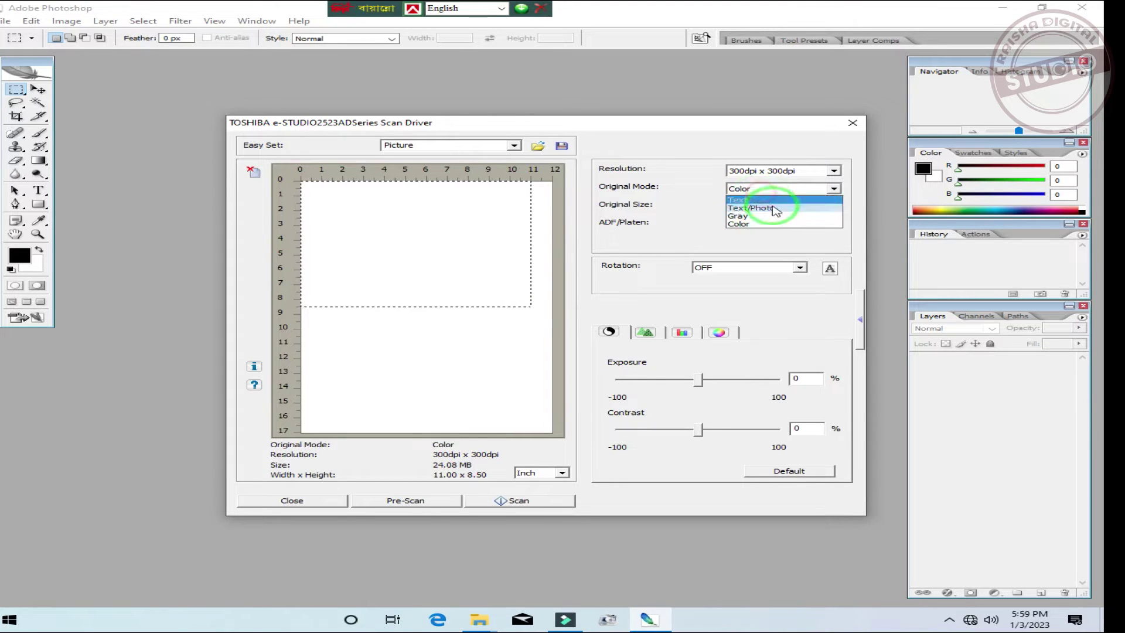
{"action": "left_click", "coordinate": [766, 209]}
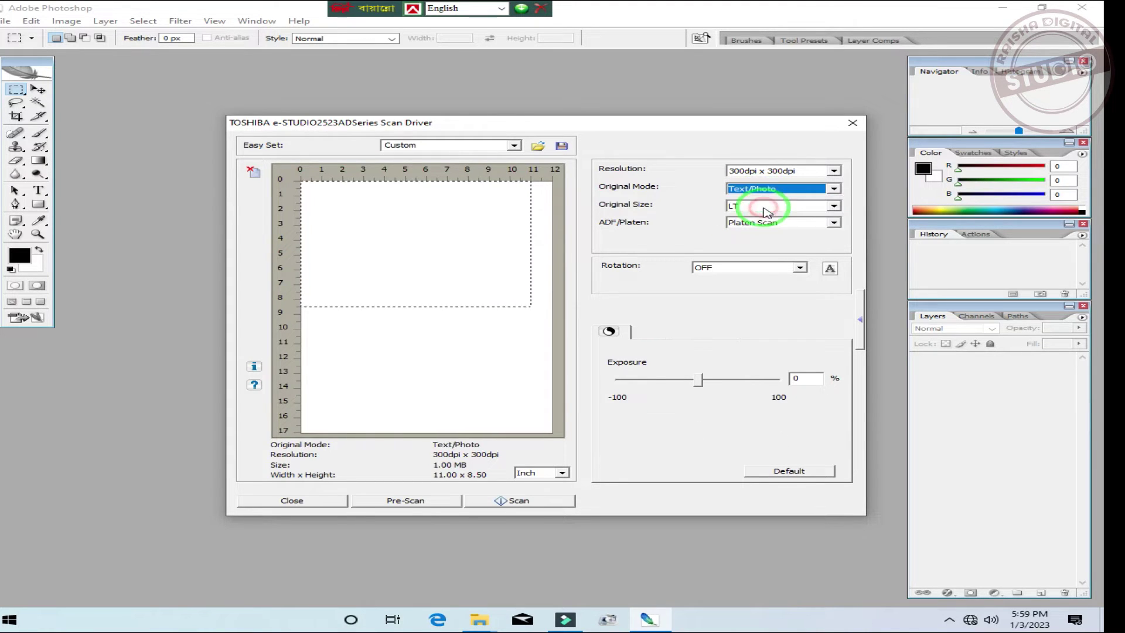
{"action": "left_click", "coordinate": [771, 195]}
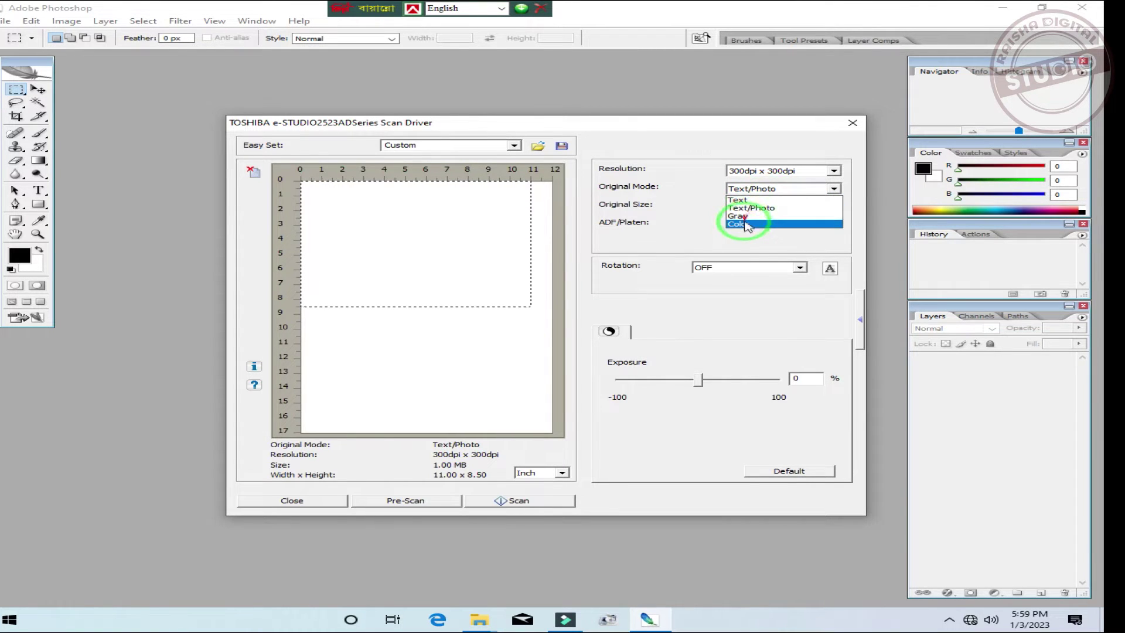
{"action": "left_click", "coordinate": [748, 224]}
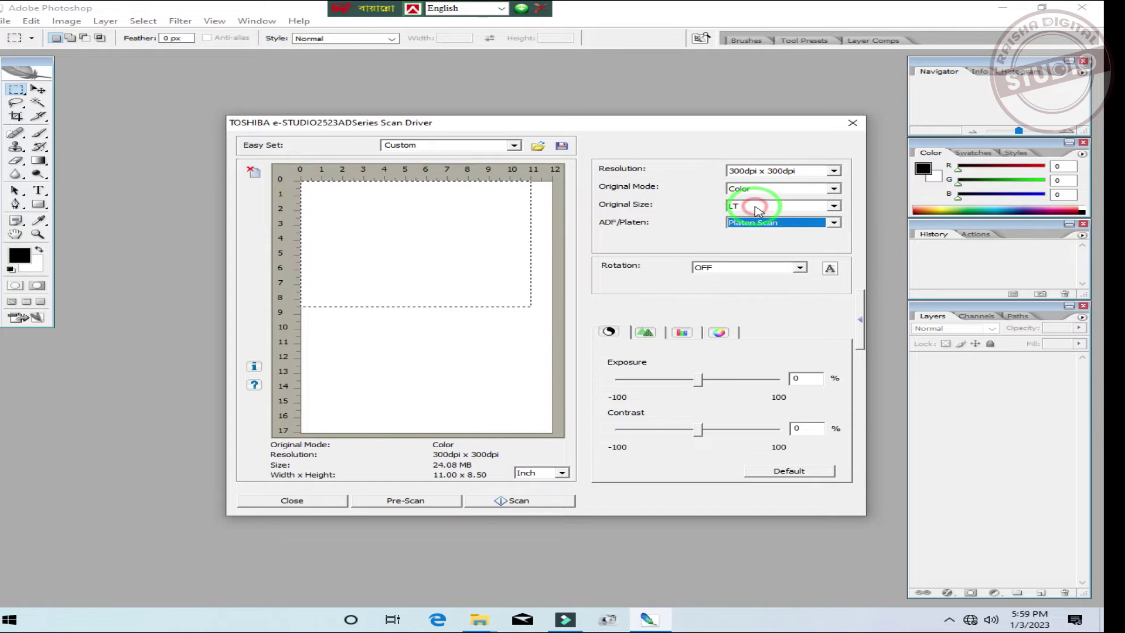
{"action": "left_click", "coordinate": [759, 206]}
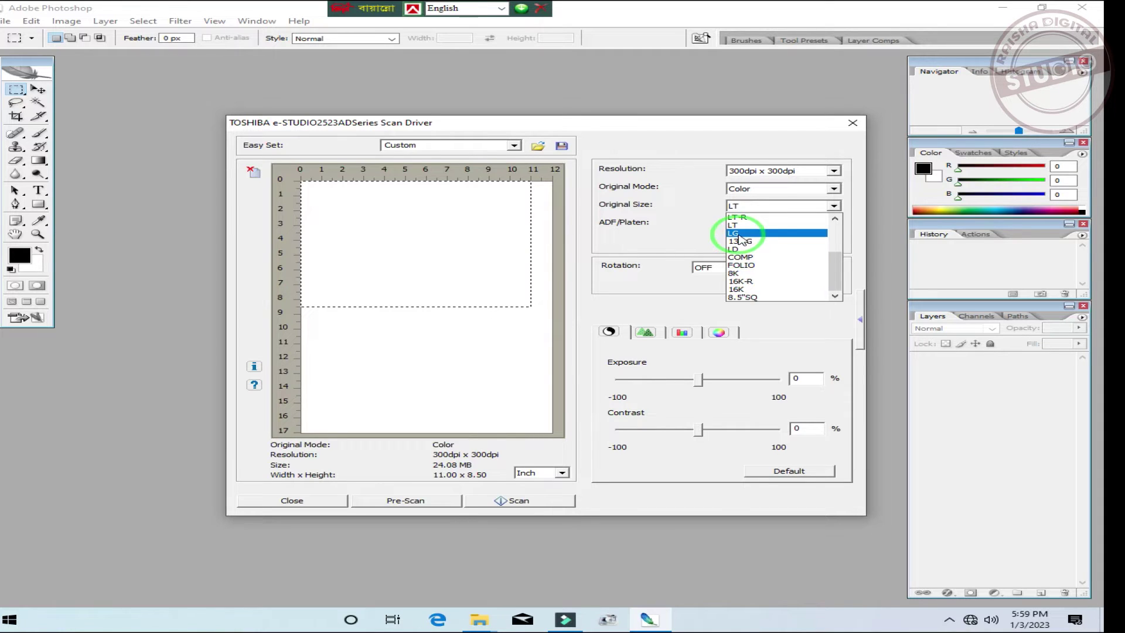
Set the original size to LG (8.50 x 14.00 in) after trying LT-R, 13"LG and LT, with rotation OFF.
{"action": "left_click", "coordinate": [738, 236]}
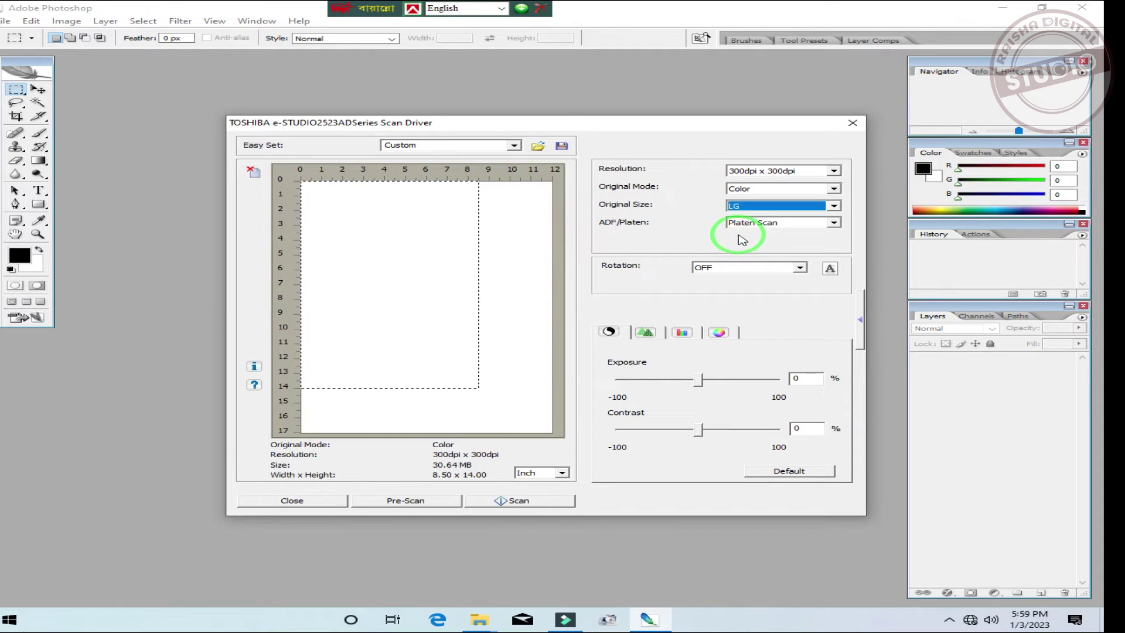
{"action": "left_click", "coordinate": [753, 206]}
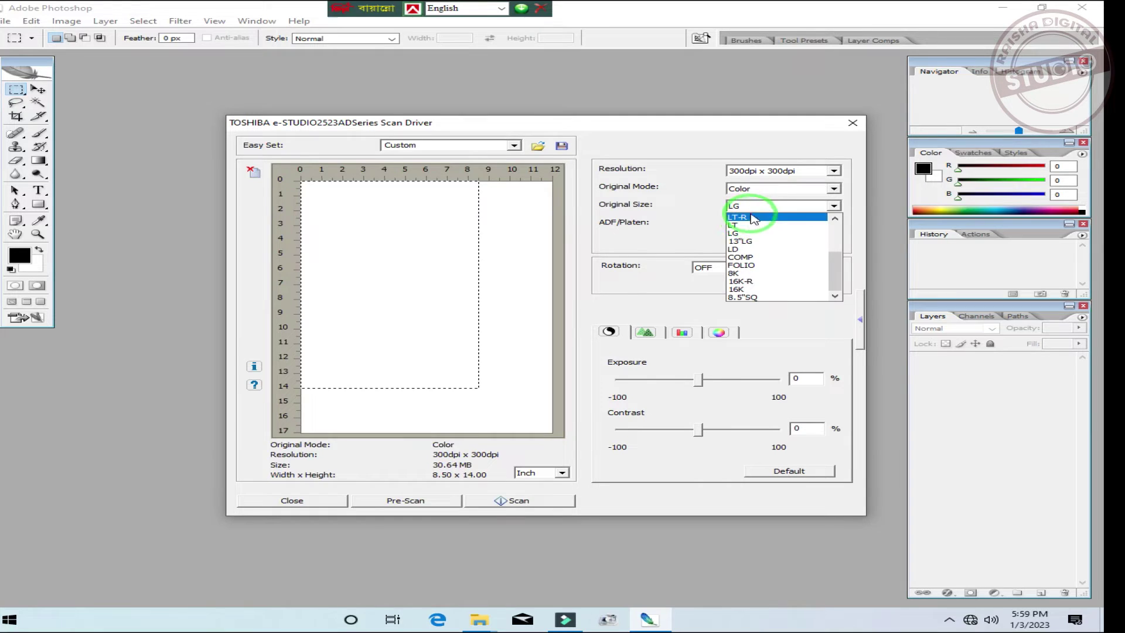
{"action": "left_click", "coordinate": [748, 218]}
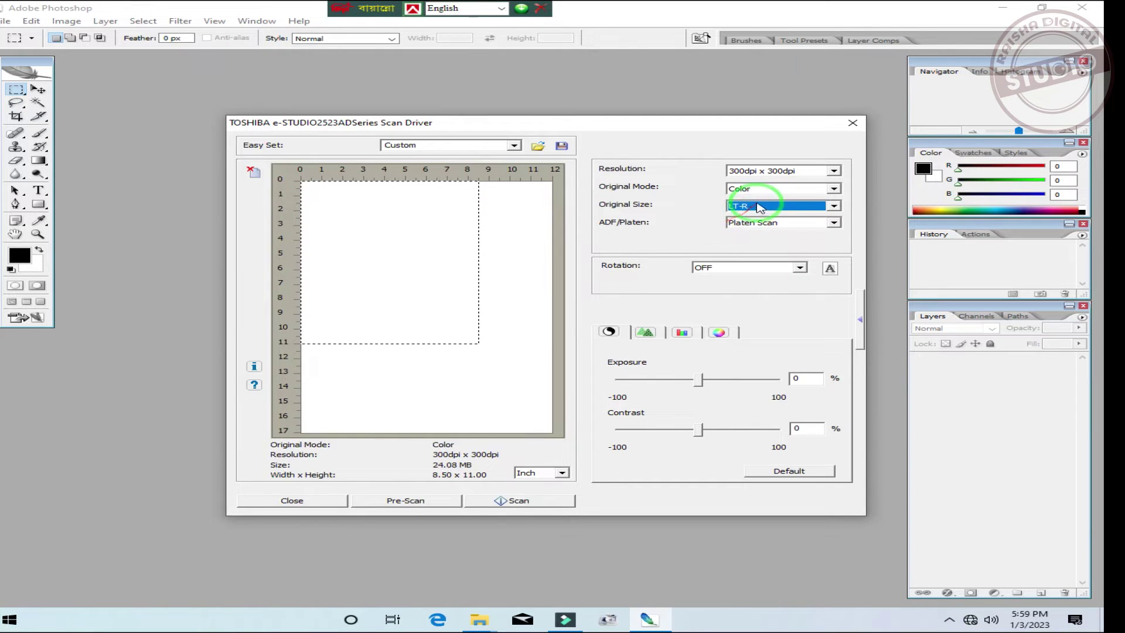
{"action": "left_click", "coordinate": [756, 207]}
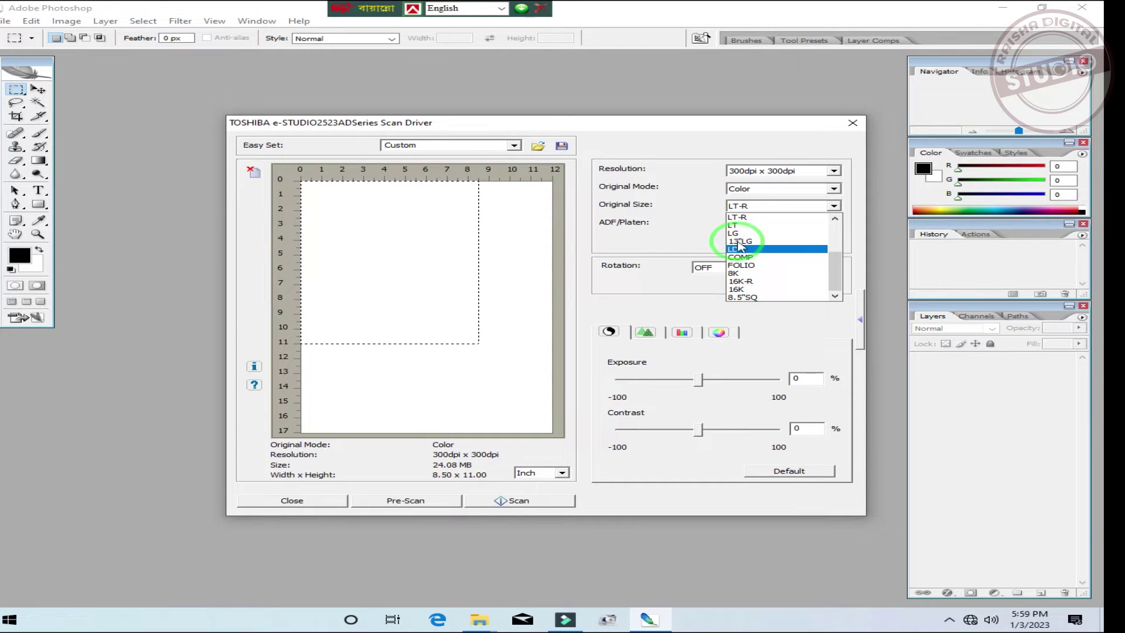
{"action": "left_click", "coordinate": [738, 241]}
{"action": "left_click", "coordinate": [753, 206]}
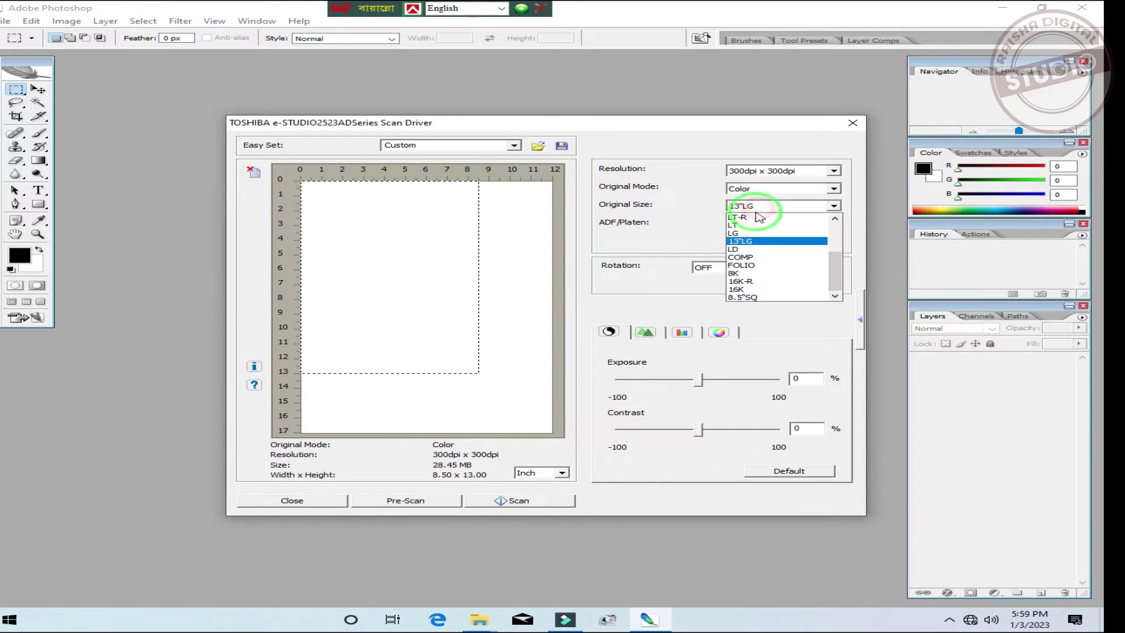
{"action": "left_click", "coordinate": [748, 225]}
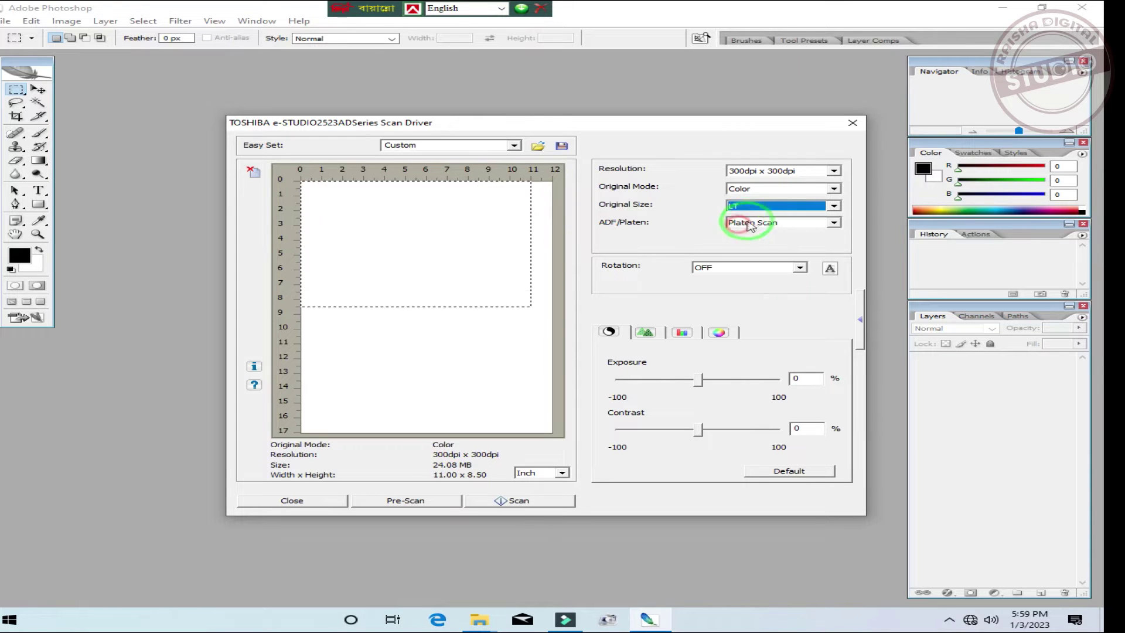
{"action": "left_click", "coordinate": [757, 206]}
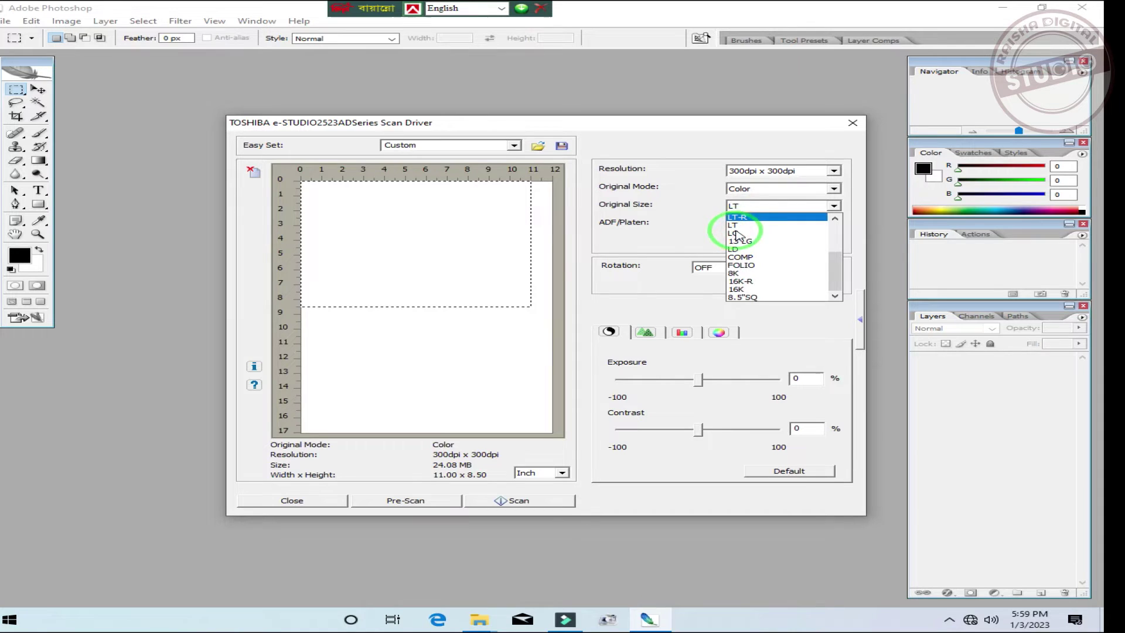
{"action": "left_click", "coordinate": [737, 233]}
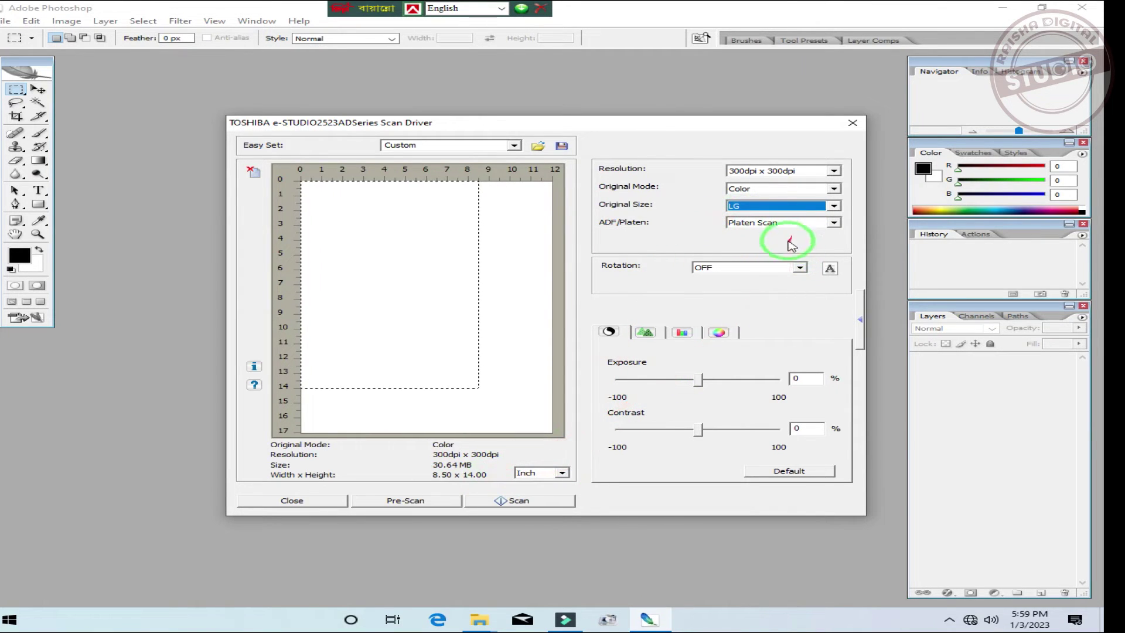
{"action": "left_click", "coordinate": [772, 277]}
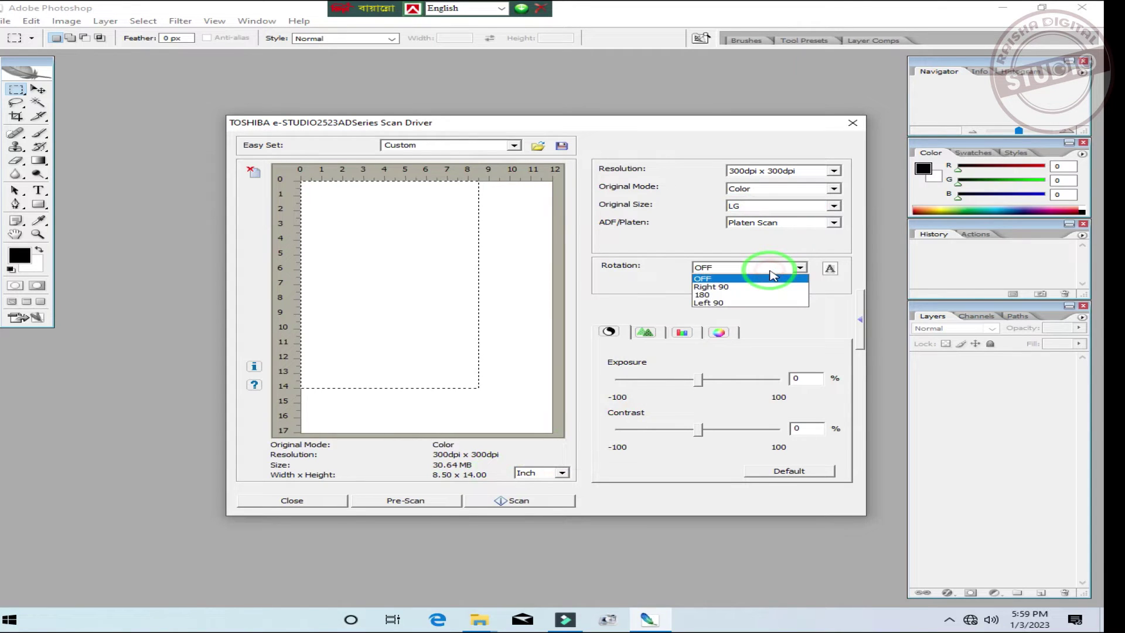
{"action": "left_click", "coordinate": [706, 278]}
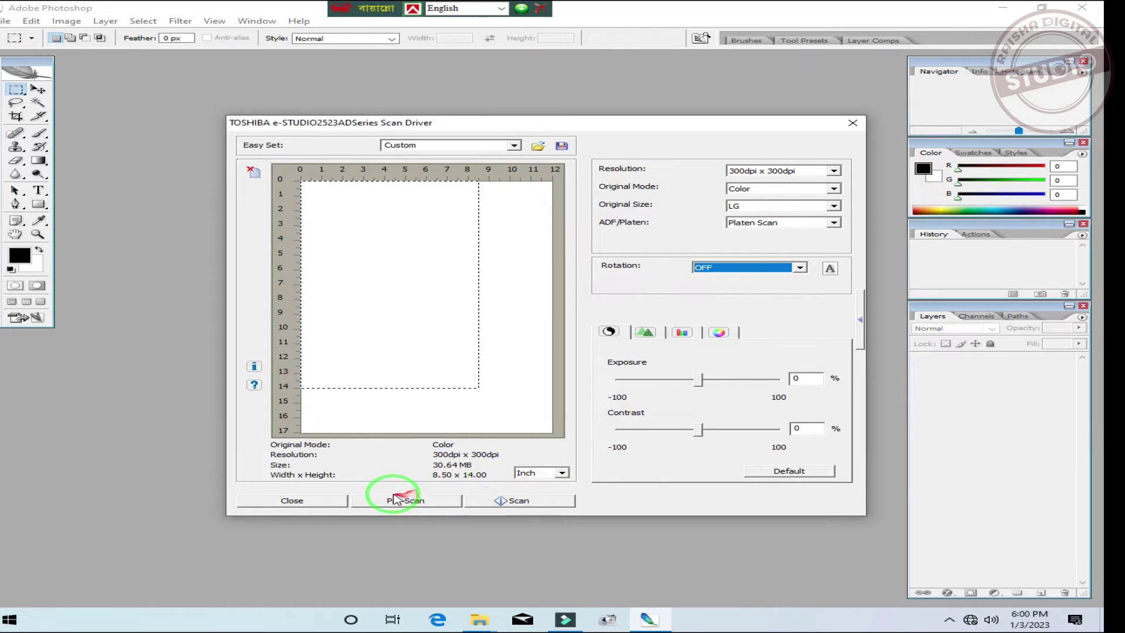
Pre-scan the certificate on the scanner glass to preview it.
{"action": "left_click", "coordinate": [492, 495]}
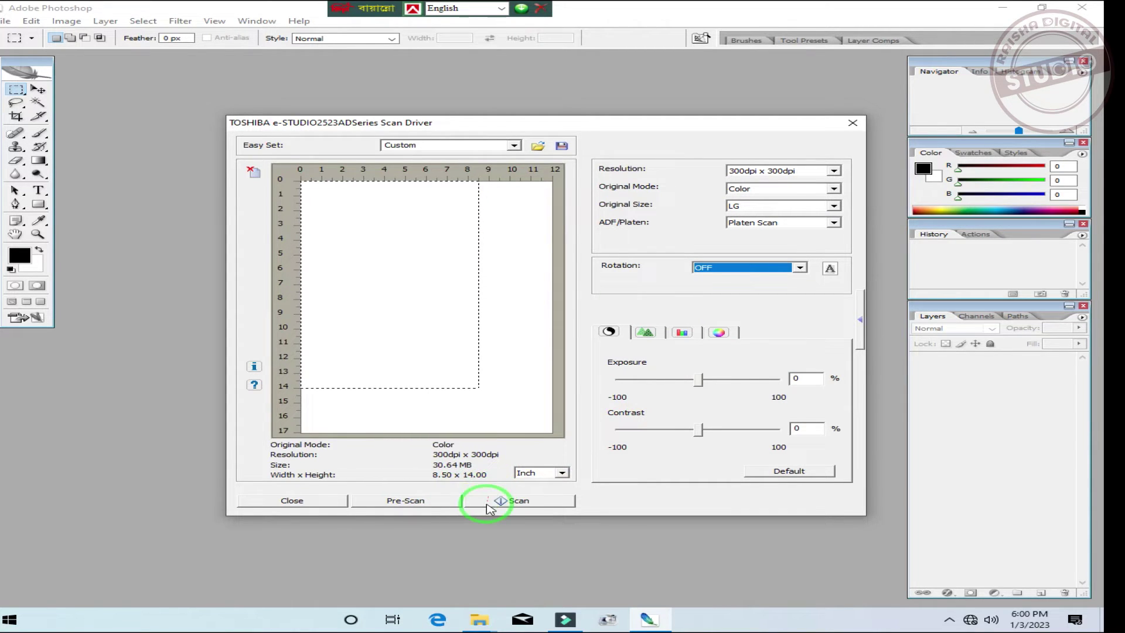
{"action": "left_click", "coordinate": [392, 503]}
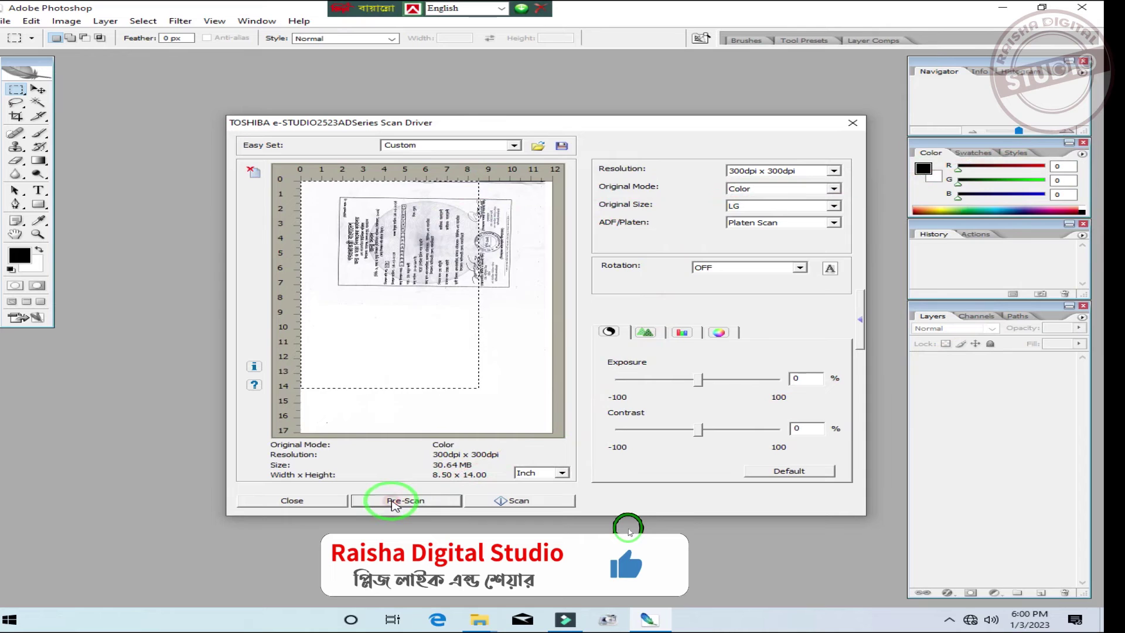
Refresh the certificate preview and scan it into Photoshop as Untitled-1.
{"action": "left_click", "coordinate": [392, 501]}
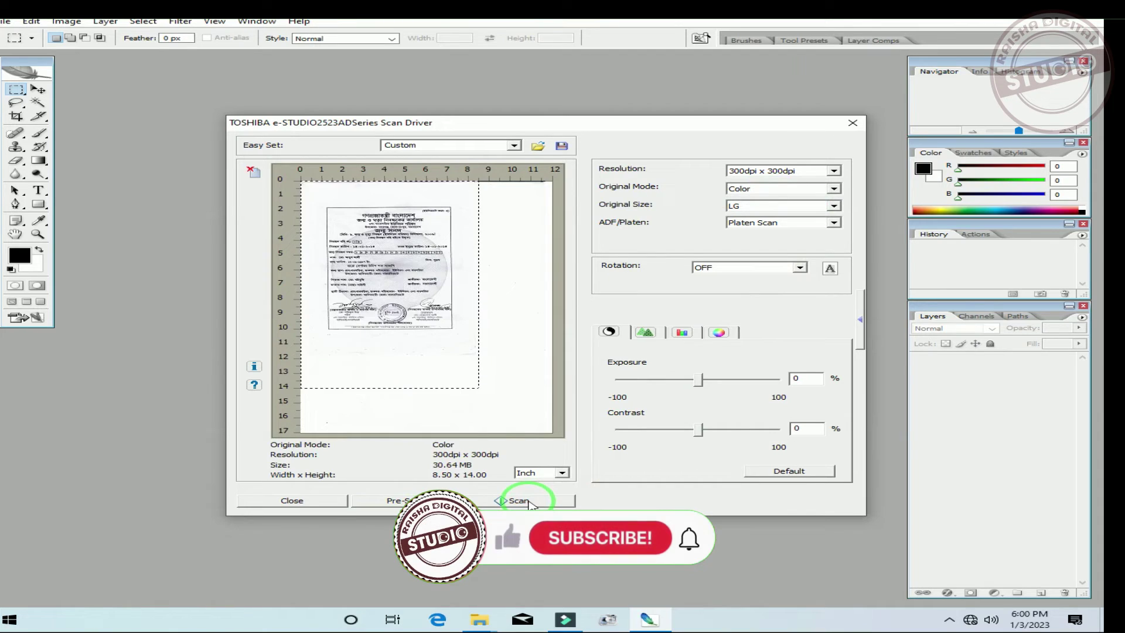
{"action": "left_click", "coordinate": [528, 502]}
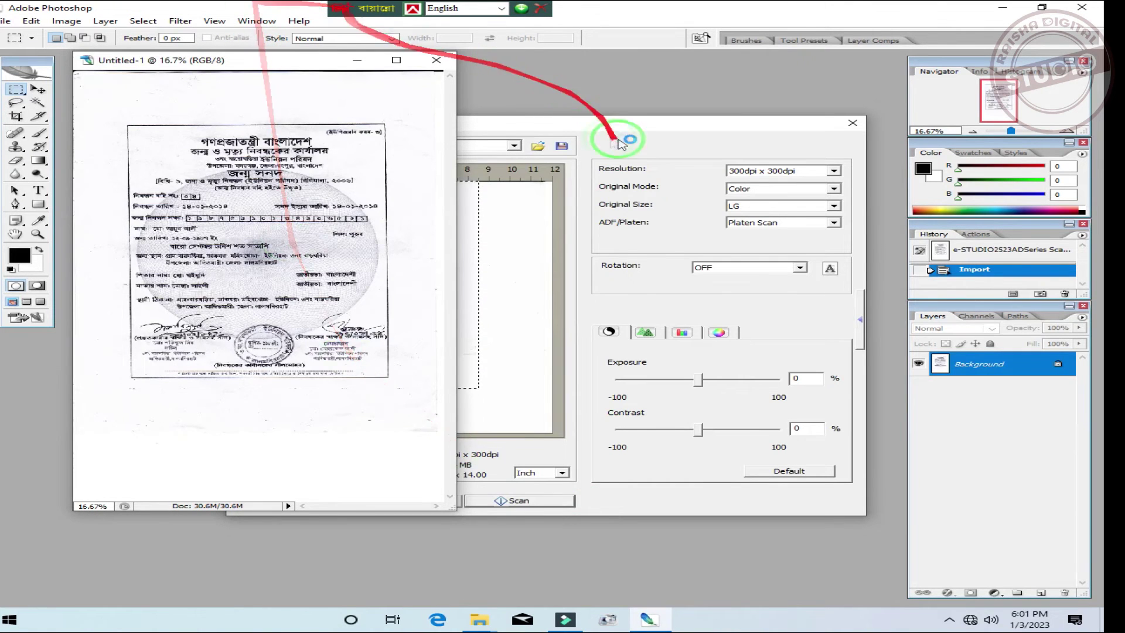
Drag the scan driver window slightly right and down to bring it forward.
{"action": "left_click_drag", "start_coordinate": [615, 125], "coordinate": [643, 131]}
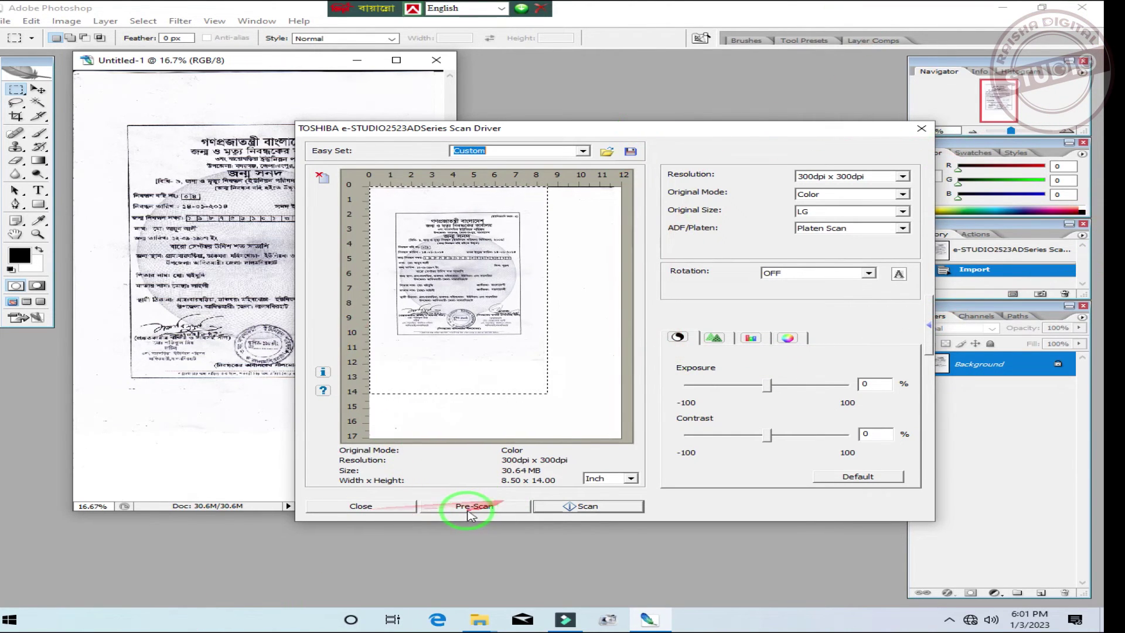
Pre-scan the portrait in Text/Photo mode, then switch the original mode back to Color.
{"action": "left_click", "coordinate": [857, 196]}
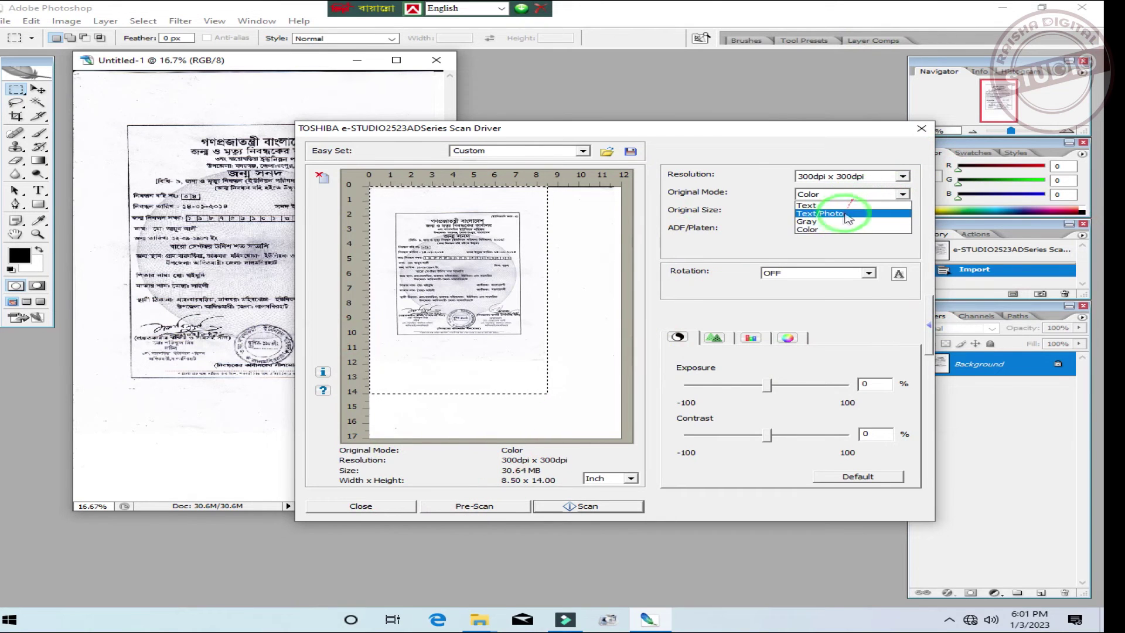
{"action": "left_click", "coordinate": [826, 215]}
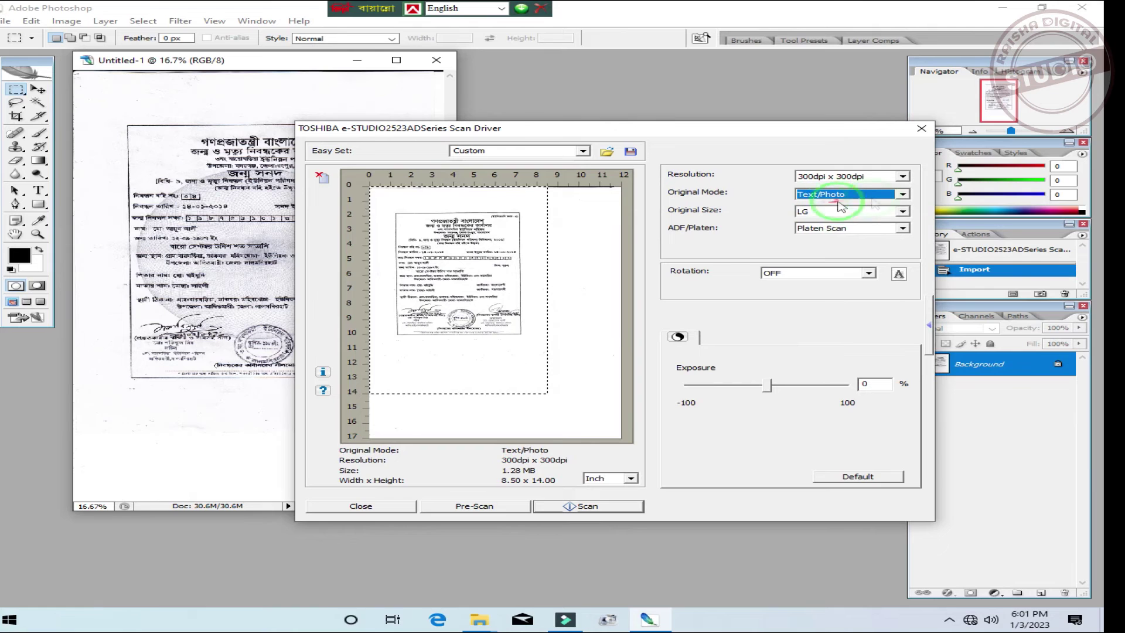
{"action": "left_click", "coordinate": [467, 506]}
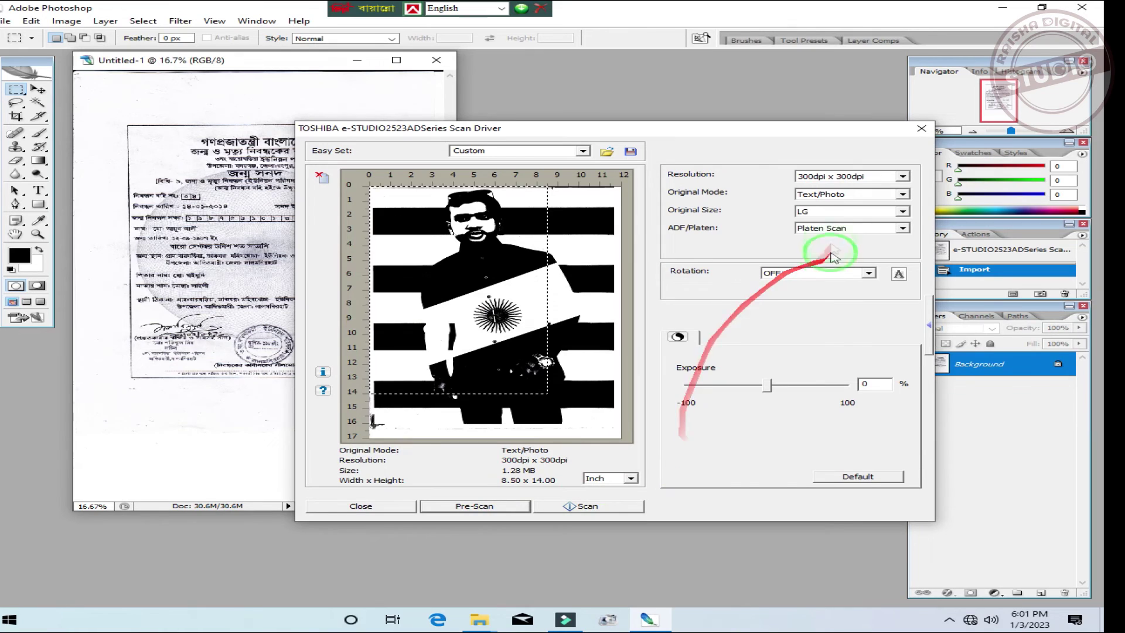
{"action": "left_click", "coordinate": [851, 199]}
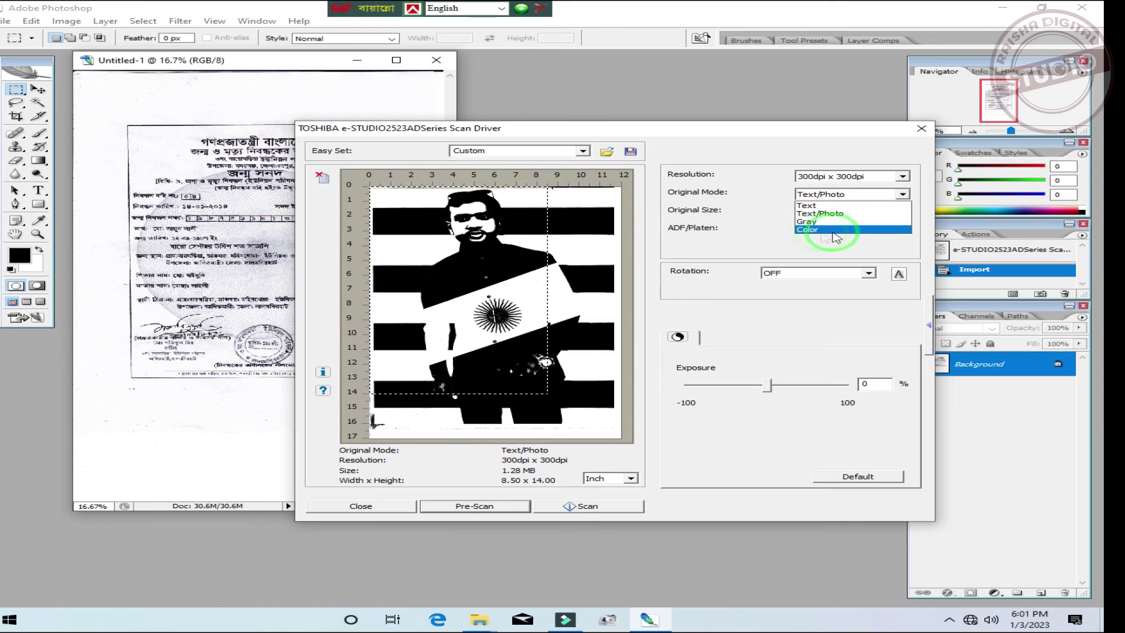
{"action": "left_click", "coordinate": [822, 231]}
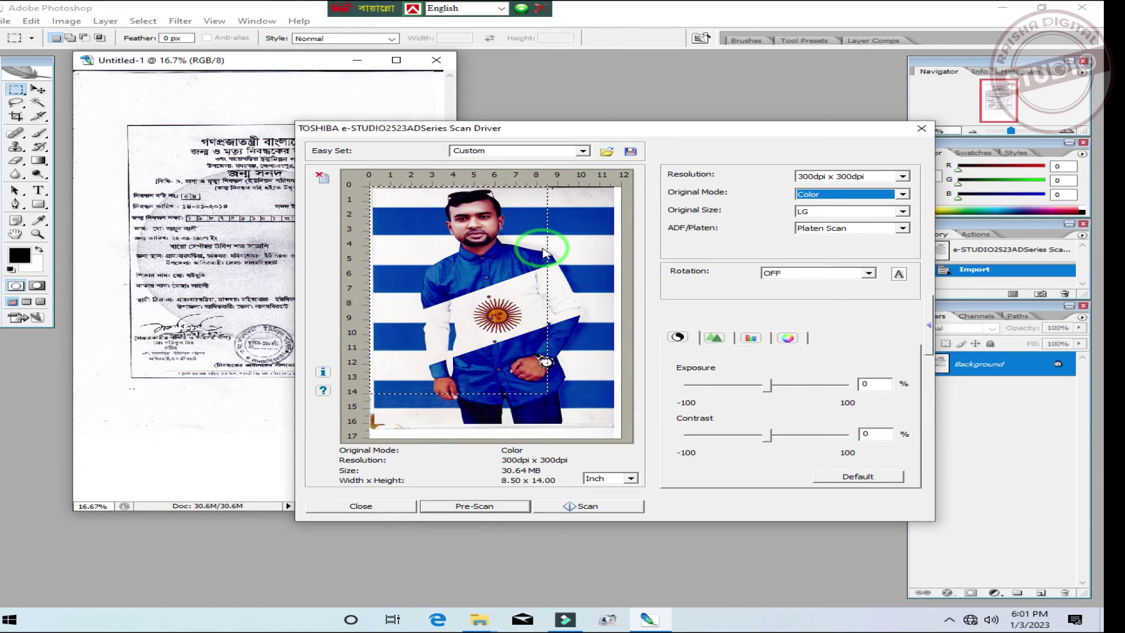
Try 13"LG, LD and COMP, settling on LD (11 x 17 in) as the original size.
{"action": "left_click", "coordinate": [841, 215]}
{"action": "left_click", "coordinate": [813, 234]}
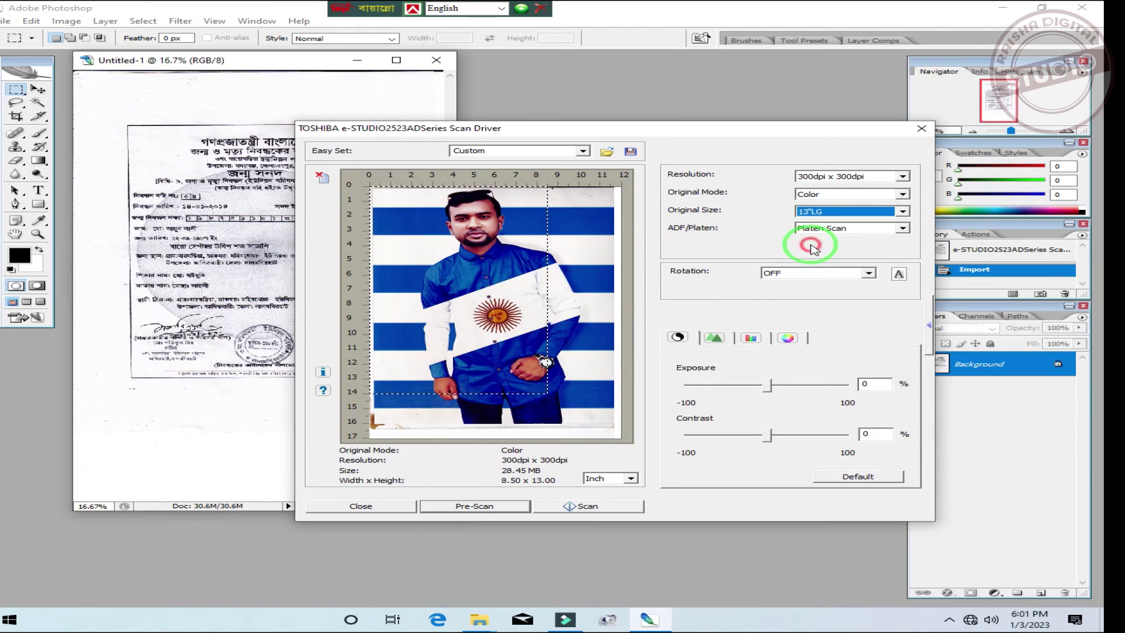
{"action": "left_click", "coordinate": [816, 212]}
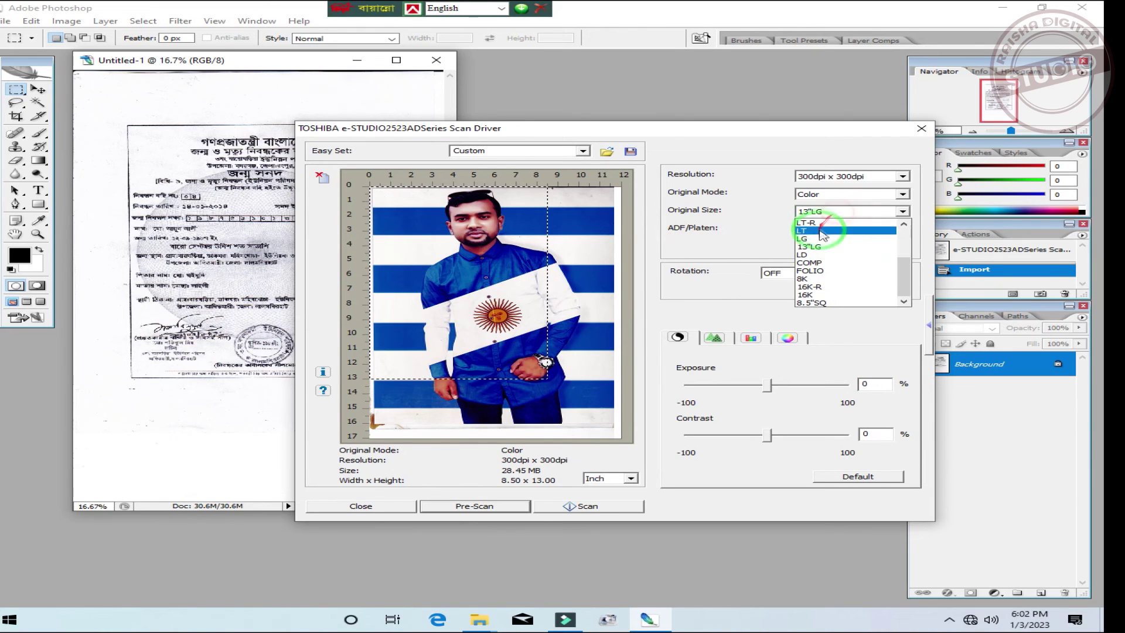
{"action": "left_click", "coordinate": [810, 259]}
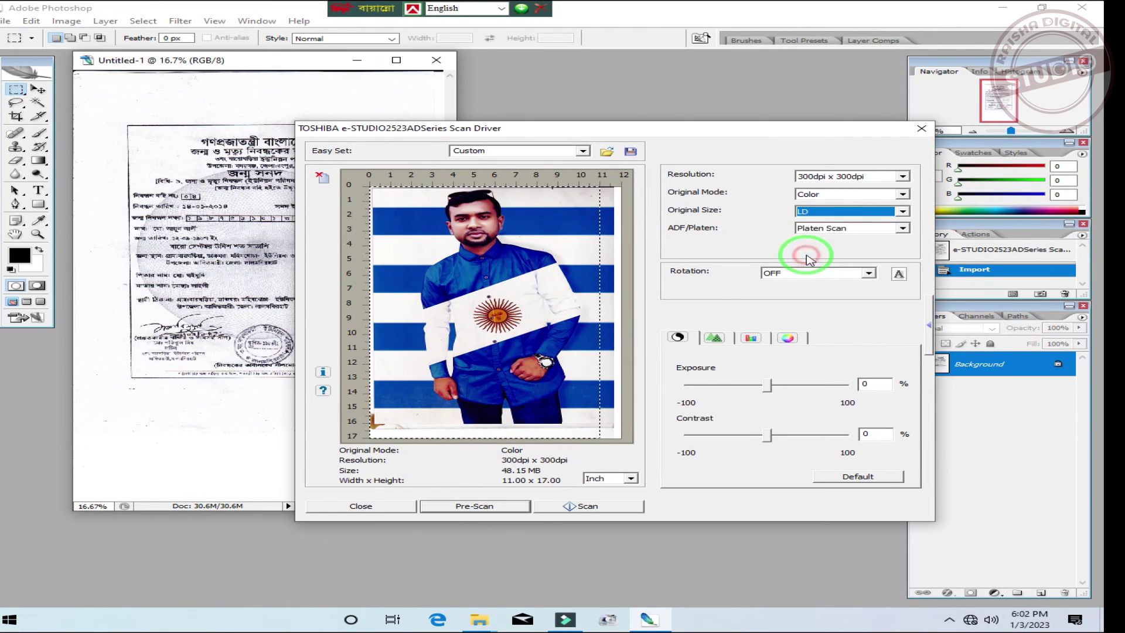
{"action": "left_click", "coordinate": [833, 212]}
{"action": "left_click", "coordinate": [814, 262]}
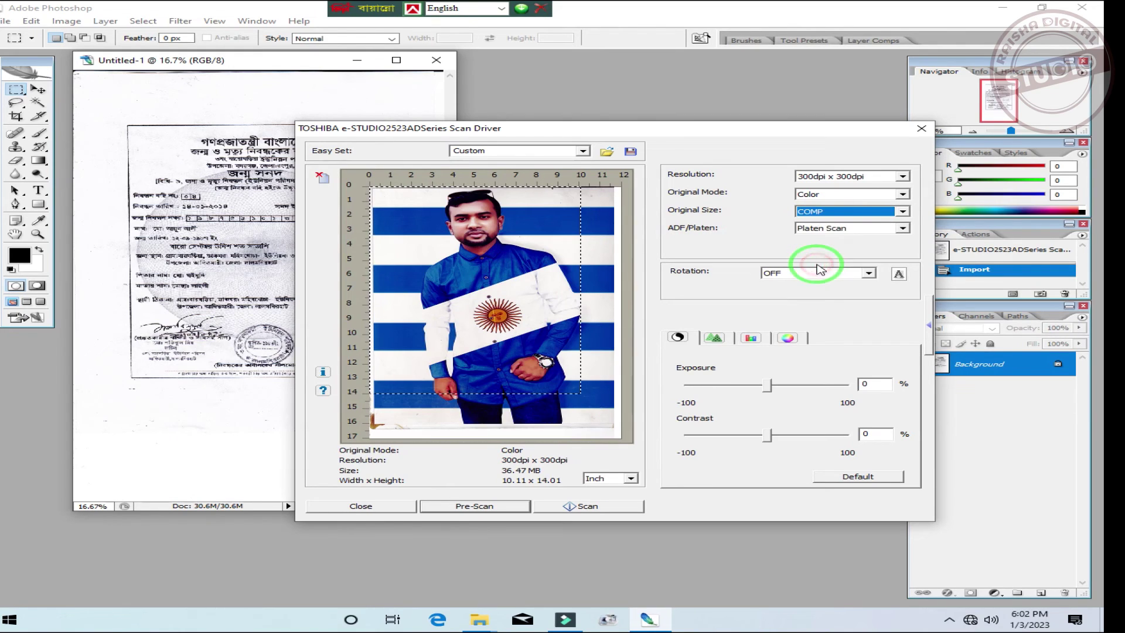
{"action": "left_click", "coordinate": [834, 215]}
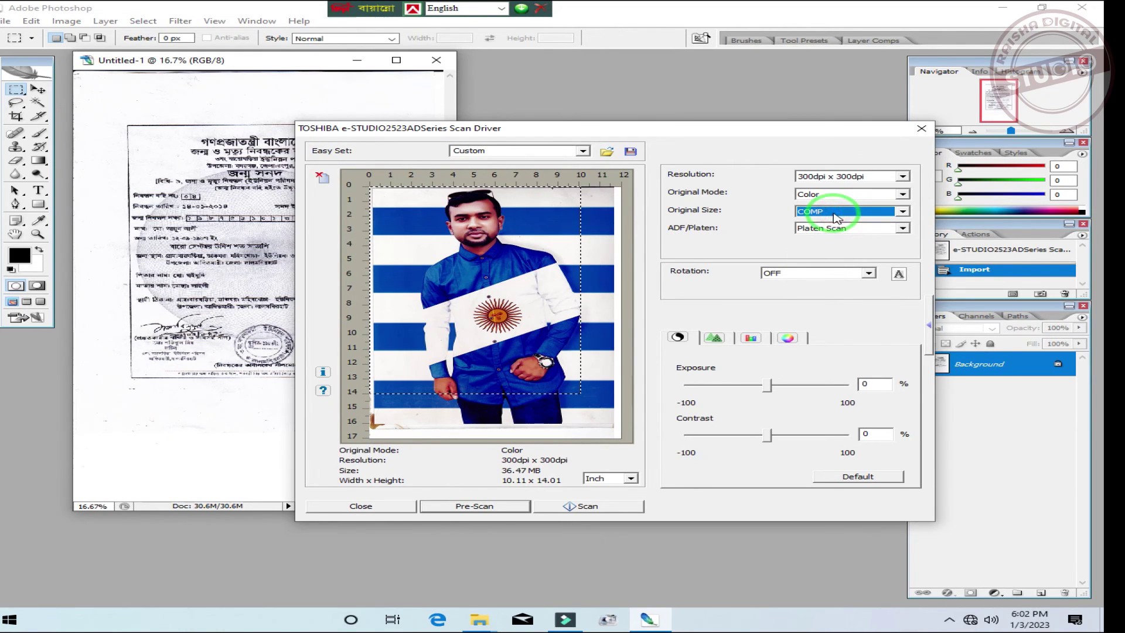
{"action": "left_click", "coordinate": [836, 213]}
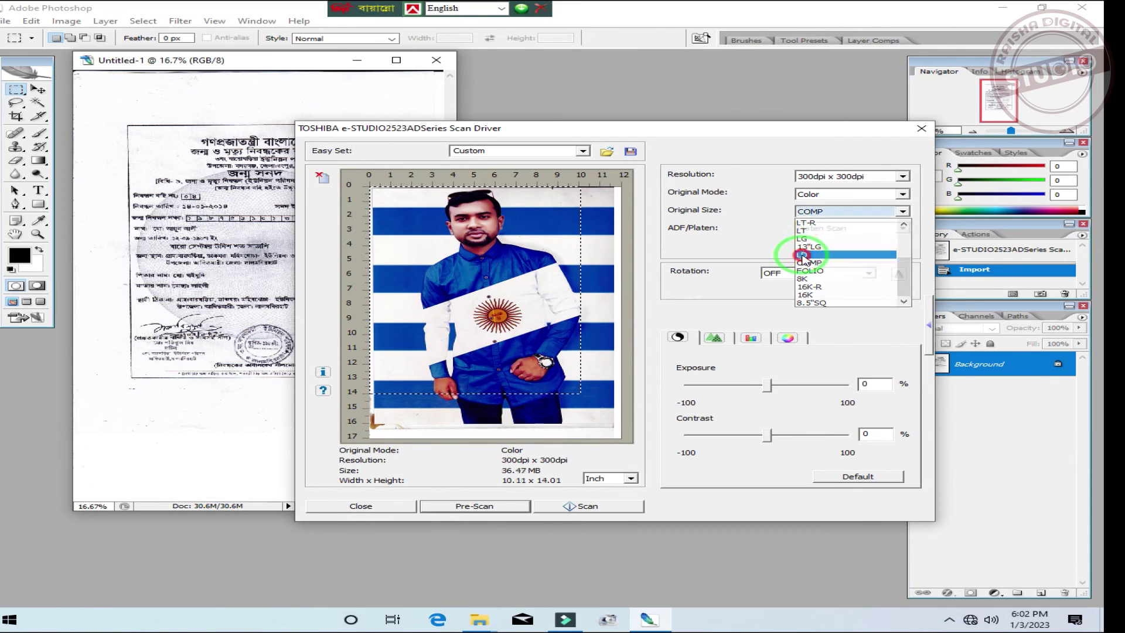
{"action": "left_click", "coordinate": [803, 255]}
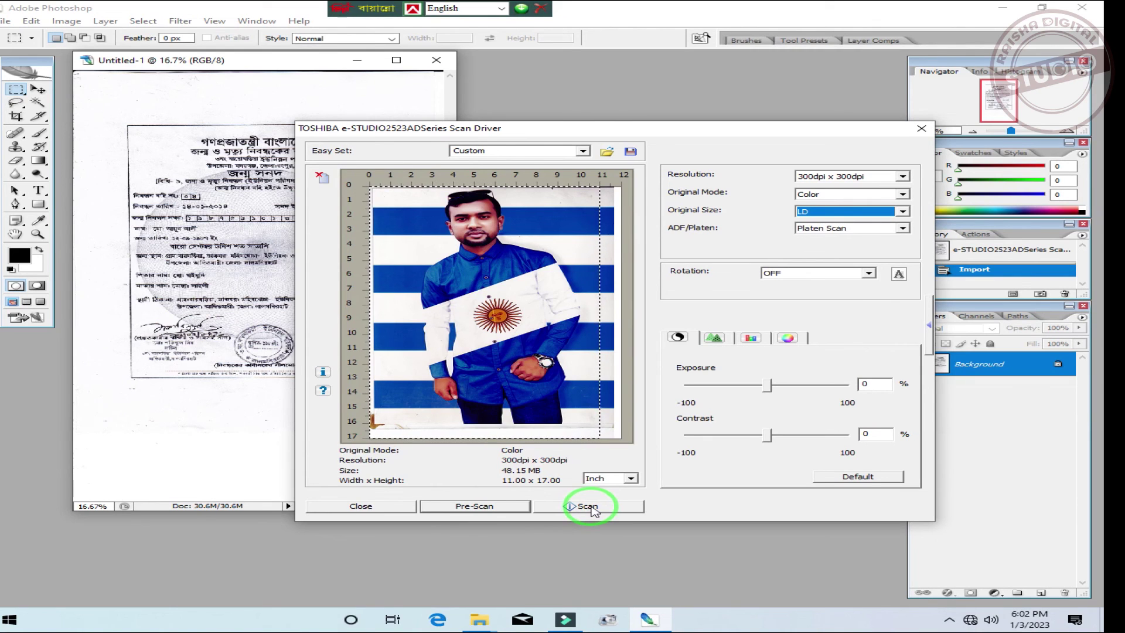
Keep Inch units, scan the portrait into Untitled-2, and rearrange the document and driver windows.
{"action": "left_click", "coordinate": [617, 478]}
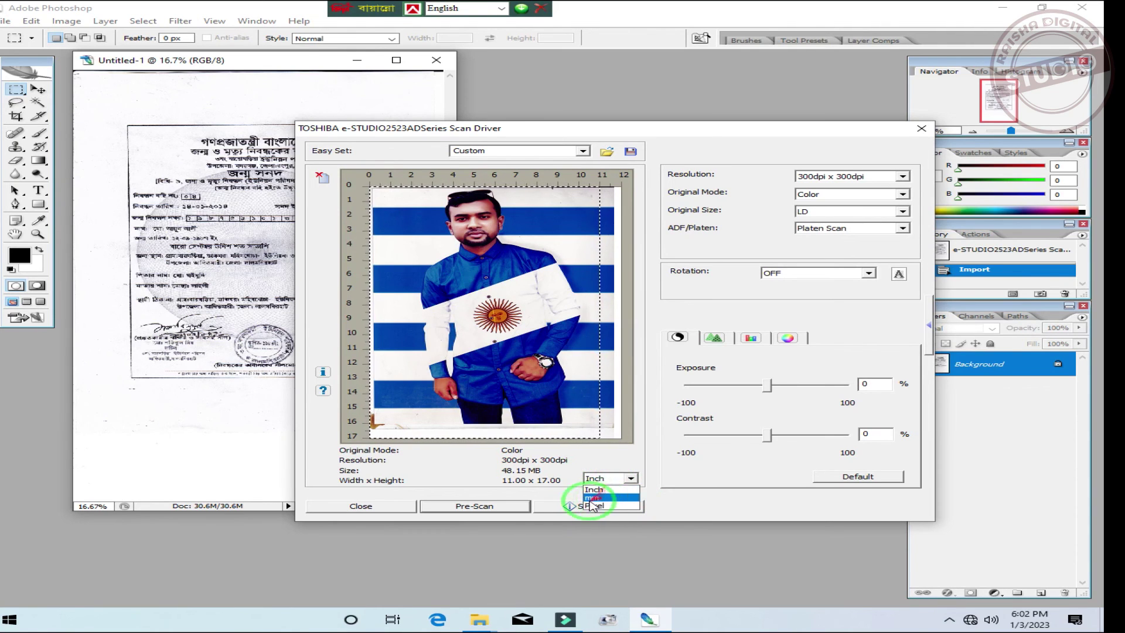
{"action": "left_click", "coordinate": [601, 511]}
{"action": "left_click", "coordinate": [597, 480]}
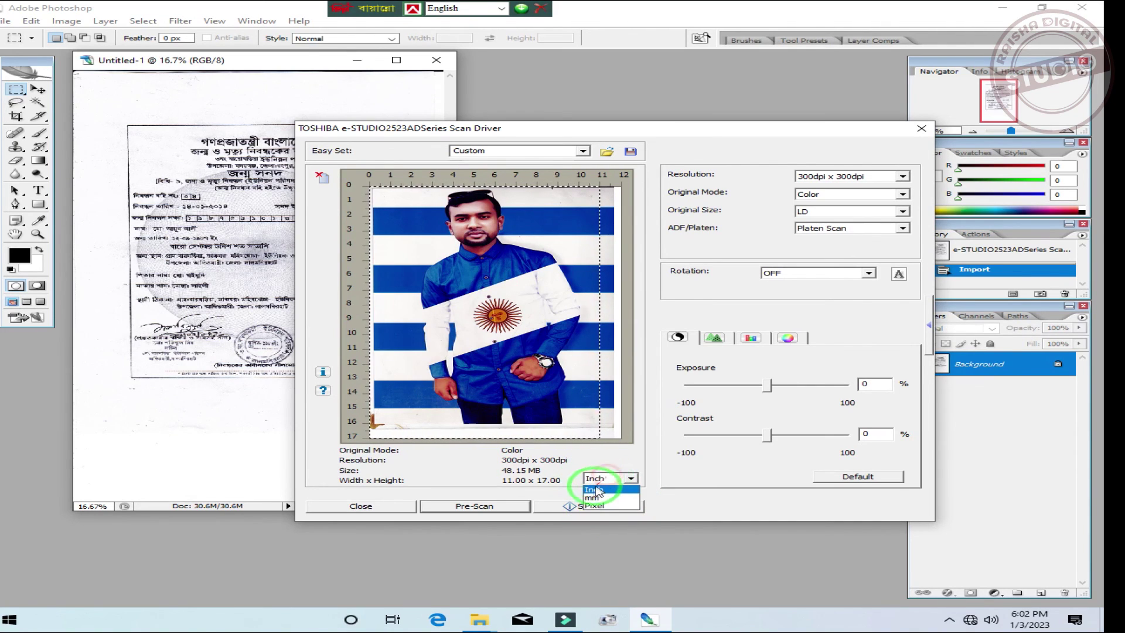
{"action": "left_click", "coordinate": [594, 493]}
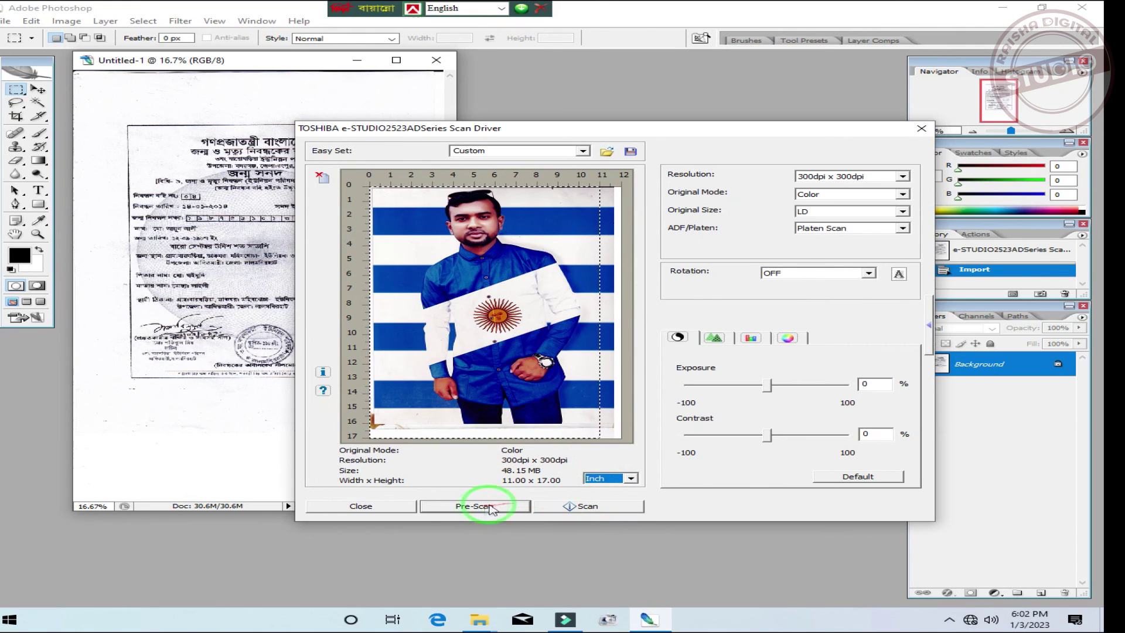
{"action": "left_click", "coordinate": [587, 507]}
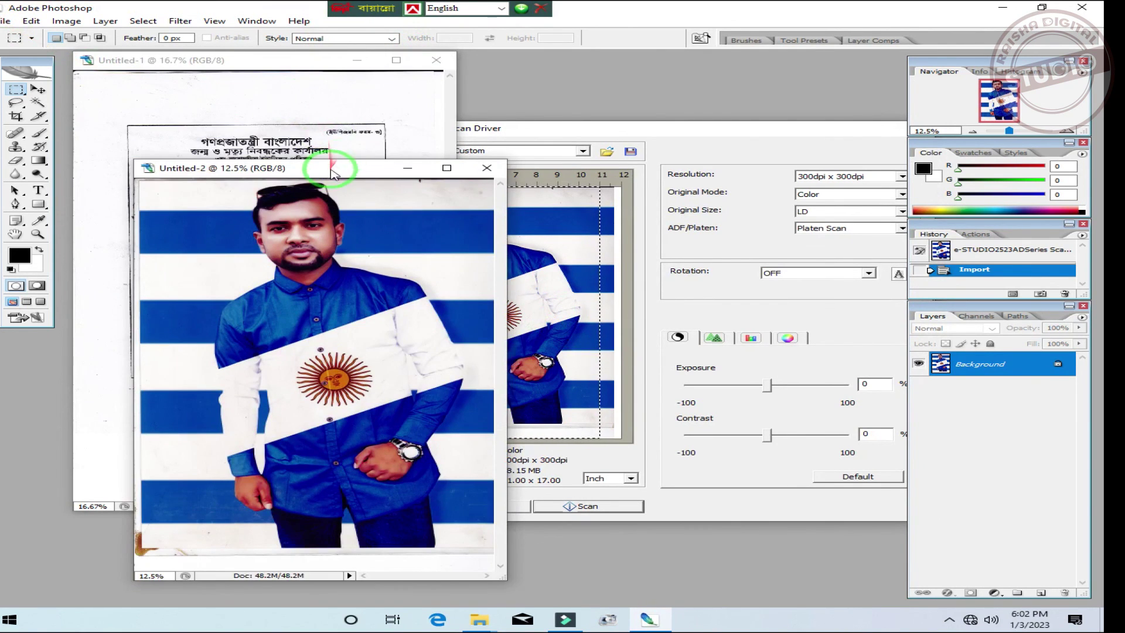
{"action": "left_click_drag", "start_coordinate": [339, 168], "coordinate": [357, 103]}
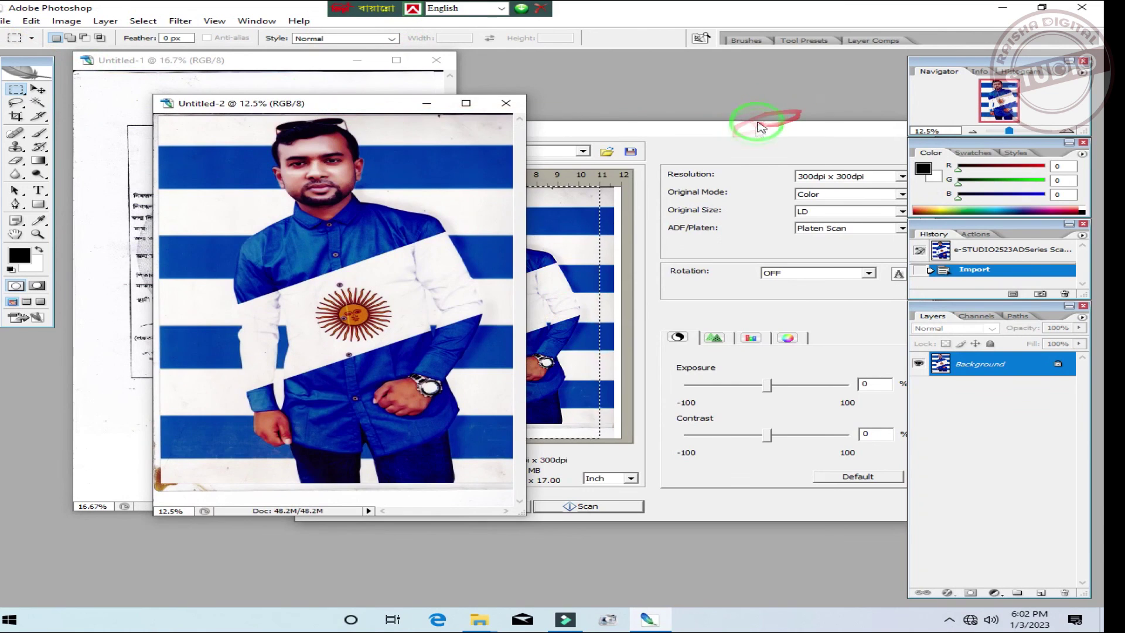
{"action": "left_click_drag", "start_coordinate": [743, 141], "coordinate": [618, 152]}
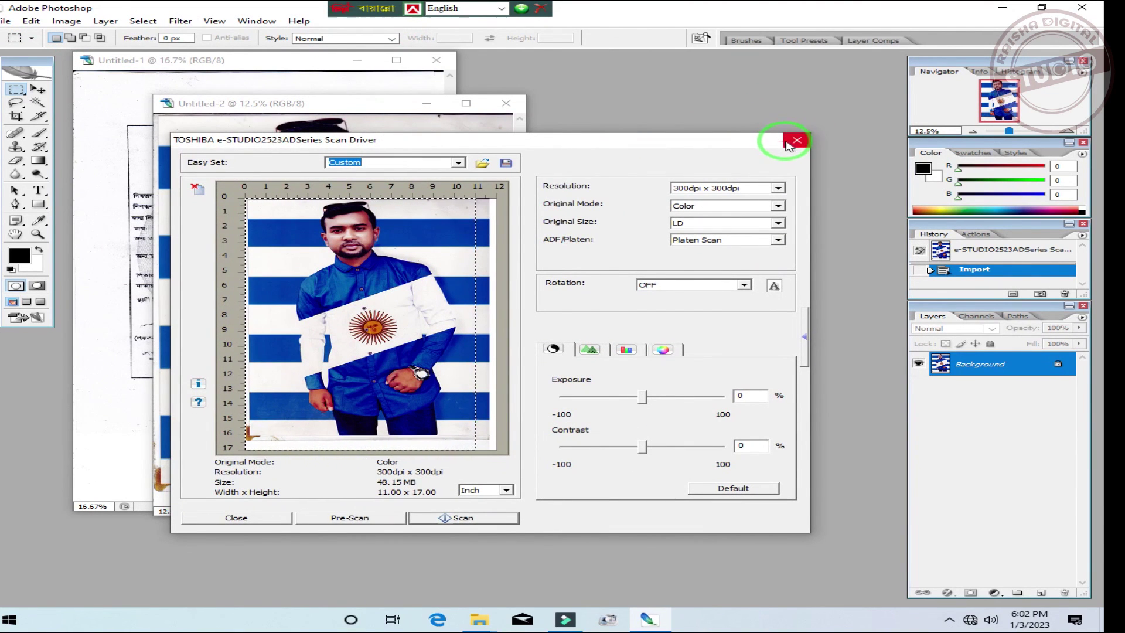